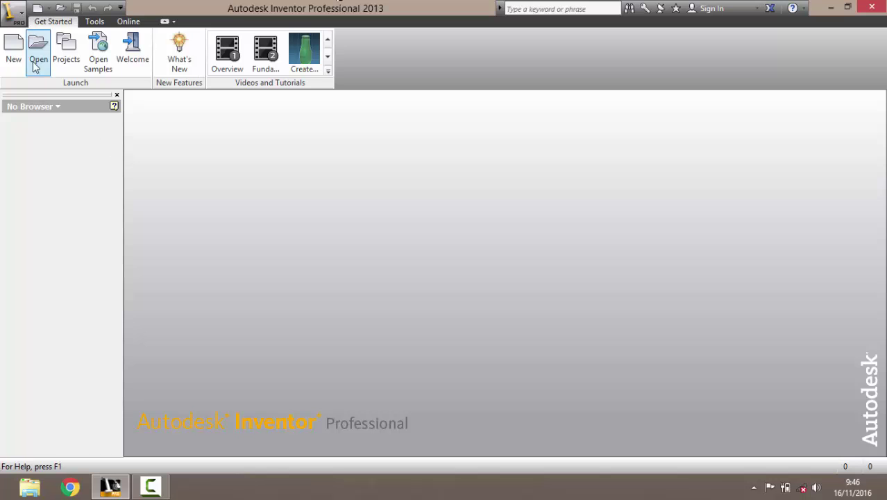
Create a new metric part from the Standard (mm).ipt template.
{"action": "left_click", "coordinate": [13, 50]}
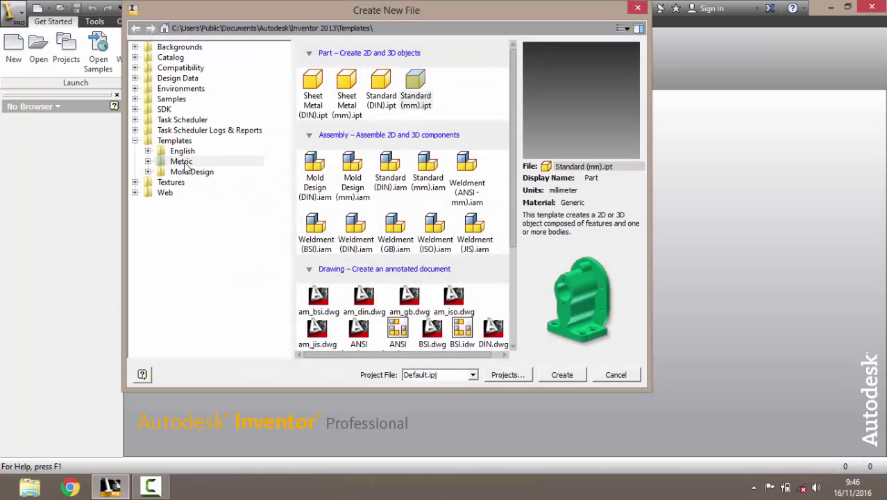
{"action": "left_click", "coordinate": [182, 162]}
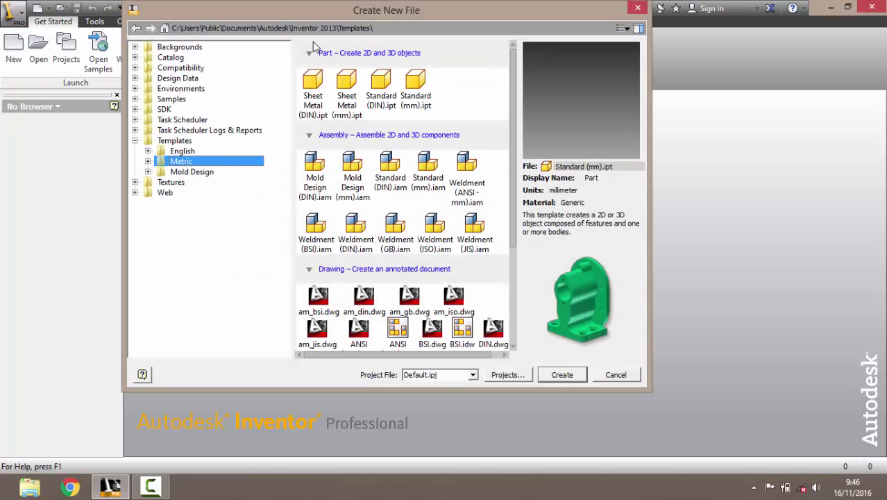
{"action": "left_click", "coordinate": [414, 100]}
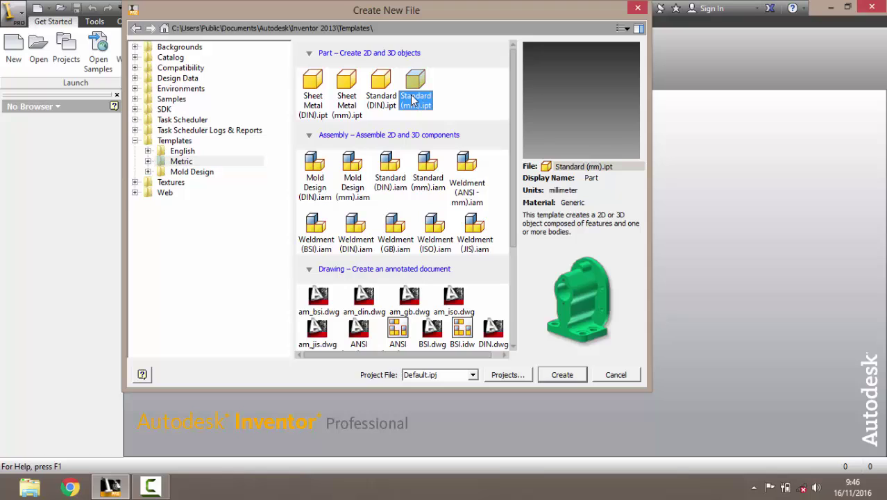
{"action": "left_click", "coordinate": [567, 375]}
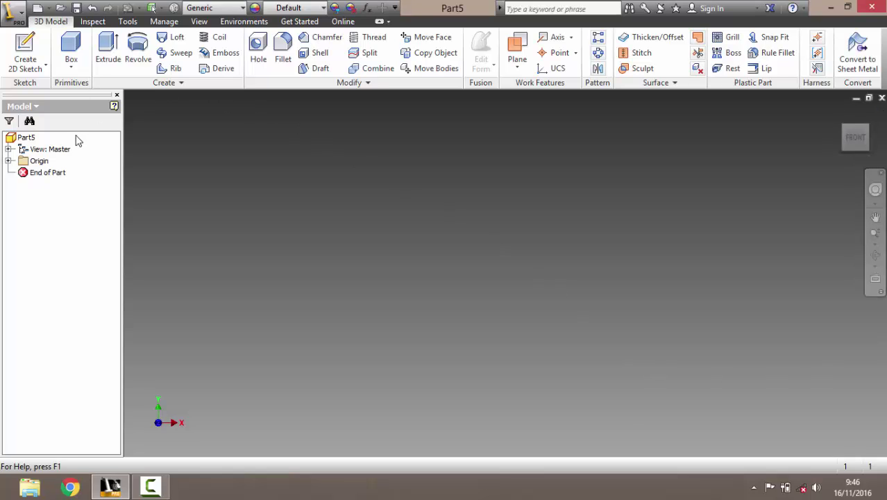
Sketch a 10 mm diameter circle centred on the origin on the XY plane and finish the sketch.
{"action": "left_click", "coordinate": [9, 161]}
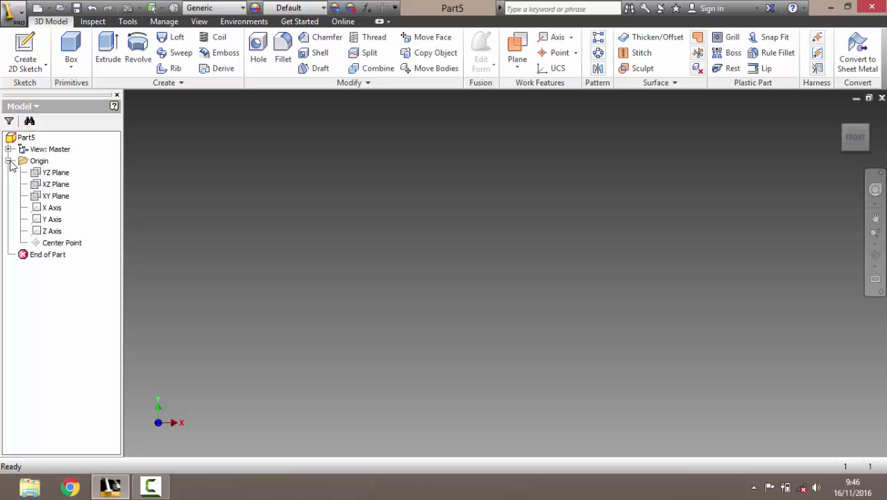
{"action": "left_click", "coordinate": [61, 197]}
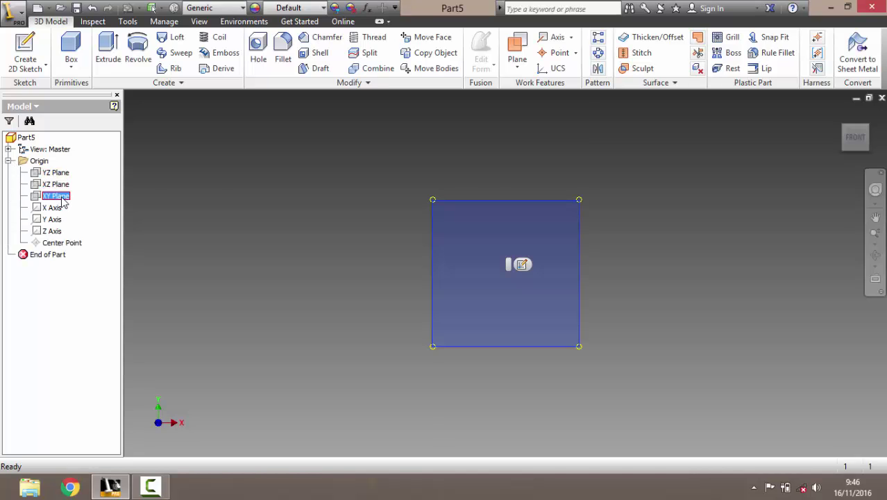
{"action": "left_click", "coordinate": [522, 264]}
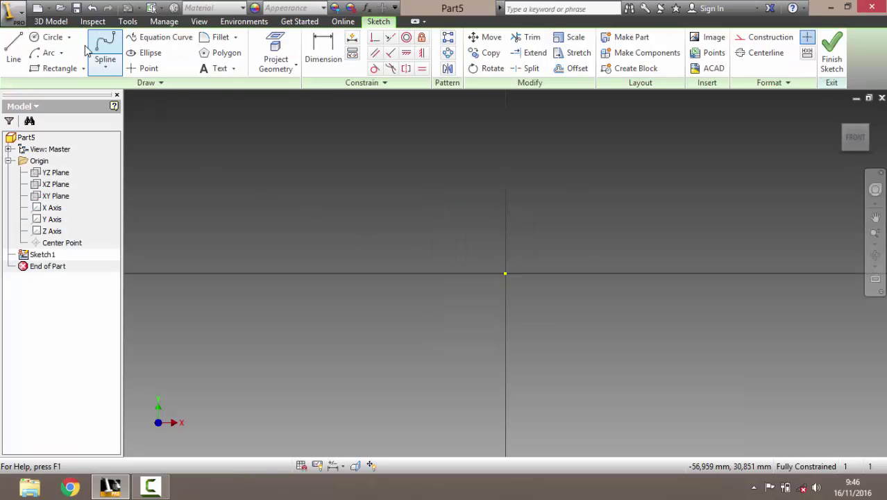
{"action": "left_click", "coordinate": [53, 37]}
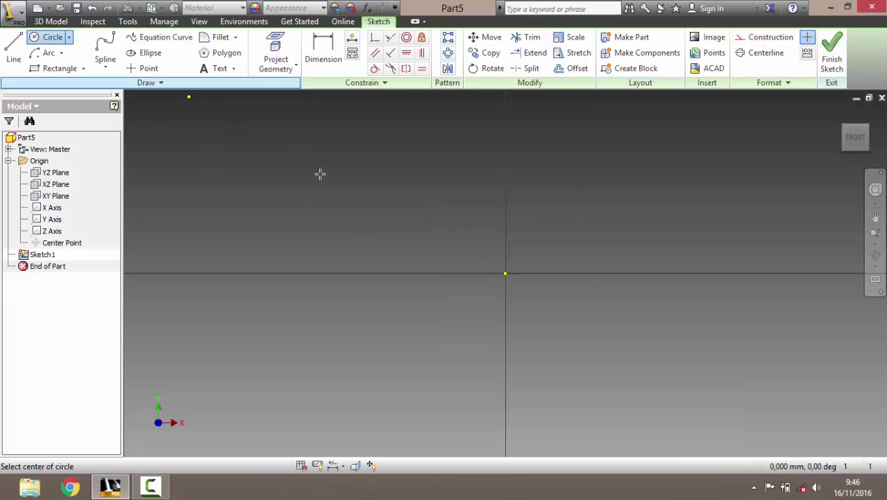
{"action": "left_click", "coordinate": [505, 275]}
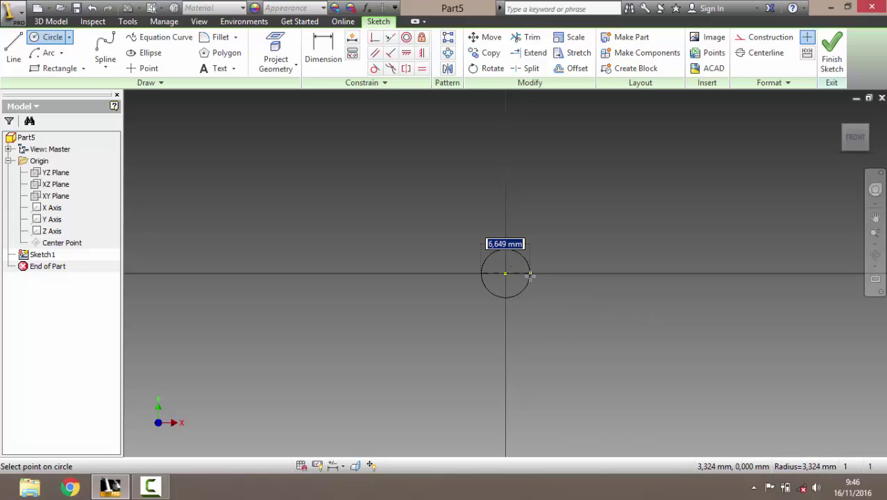
{"action": "type", "text": "10"}
{"action": "key", "text": "Return"}
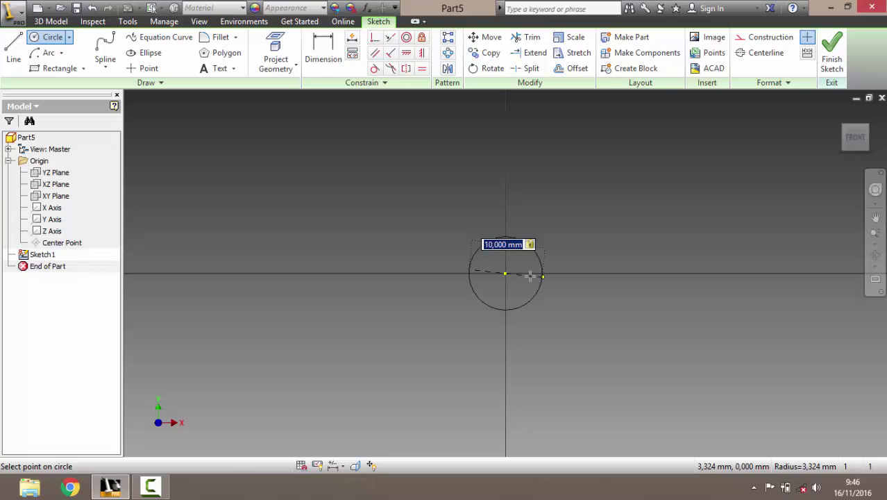
{"action": "key", "text": "Escape"}
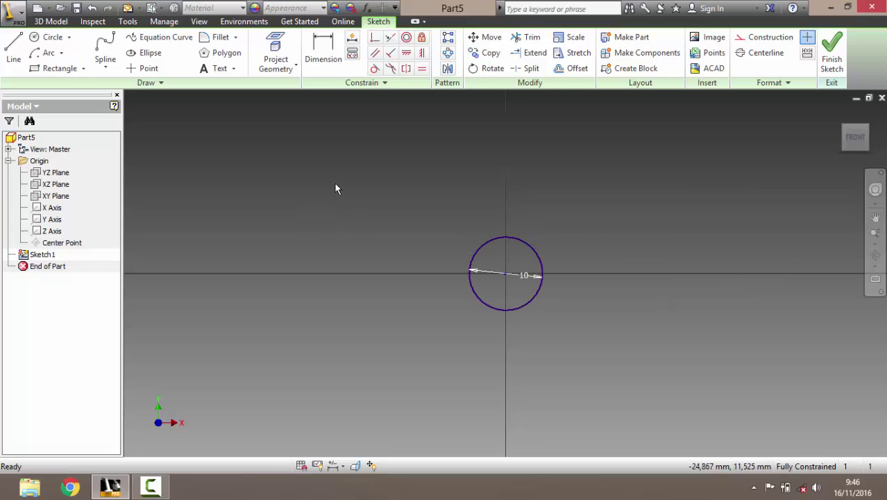
{"action": "left_click", "coordinate": [830, 62]}
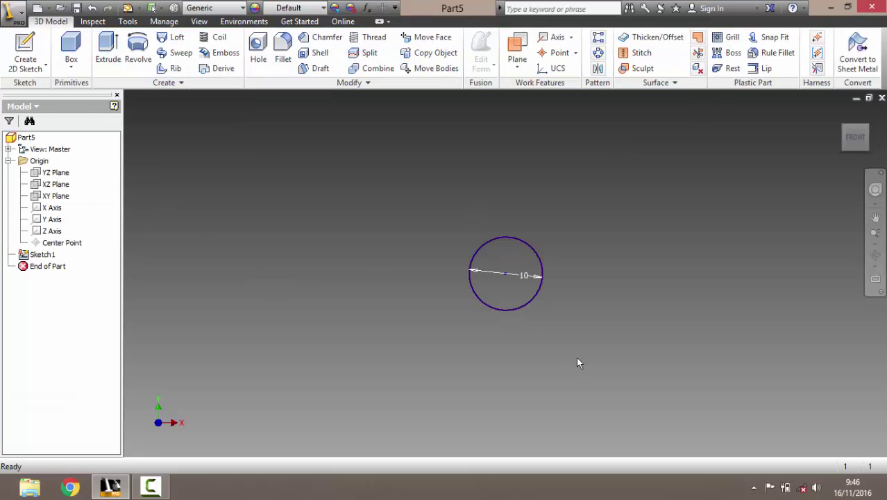
Extrude the 10 mm circle to a distance of 30 mm as a solid cylinder.
{"action": "left_click", "coordinate": [109, 49]}
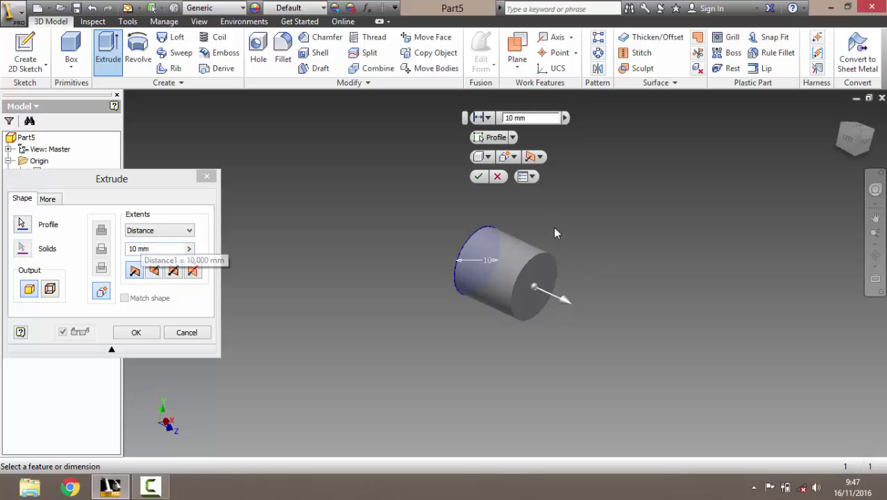
{"action": "left_click", "coordinate": [139, 248]}
{"action": "key", "text": "BackSpace"}
{"action": "key", "text": "BackSpace"}
{"action": "type", "text": "30"}
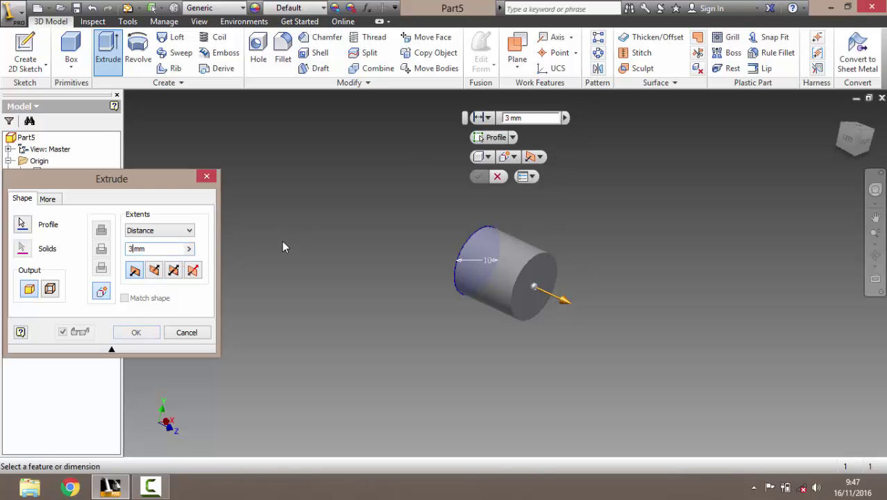
{"action": "left_click", "coordinate": [138, 333]}
Sketch a 17 mm diameter circle centred on the cylinder's front end face and finish the sketch.
{"action": "mouse_move", "coordinate": [562, 299]}
{"action": "middle_mouse_down", "text": "shift"}
{"action": "mouse_move", "coordinate": [597, 313]}
{"action": "mouse_move", "coordinate": [667, 316]}
{"action": "middle_mouse_up", "text": "shift"}
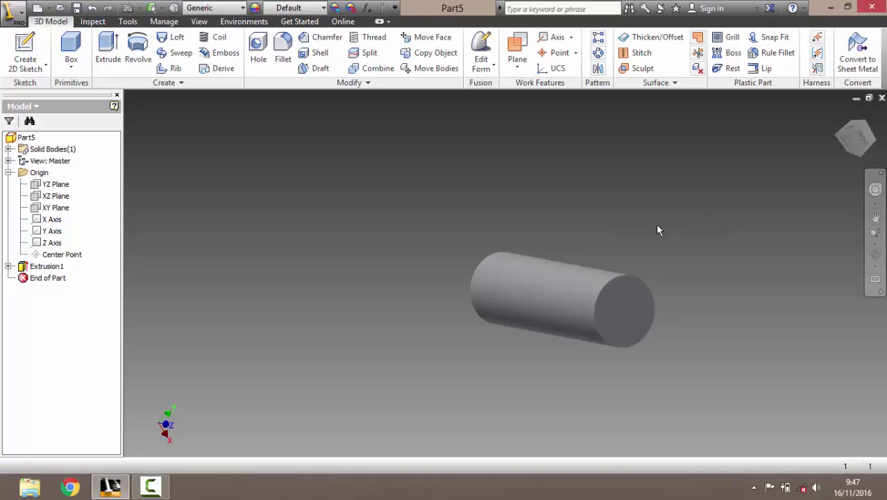
{"action": "left_click", "coordinate": [623, 313]}
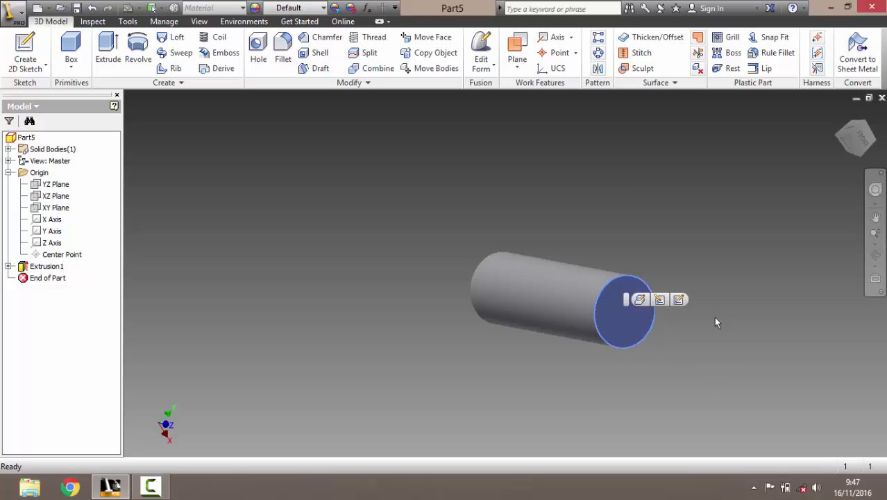
{"action": "left_click", "coordinate": [618, 324]}
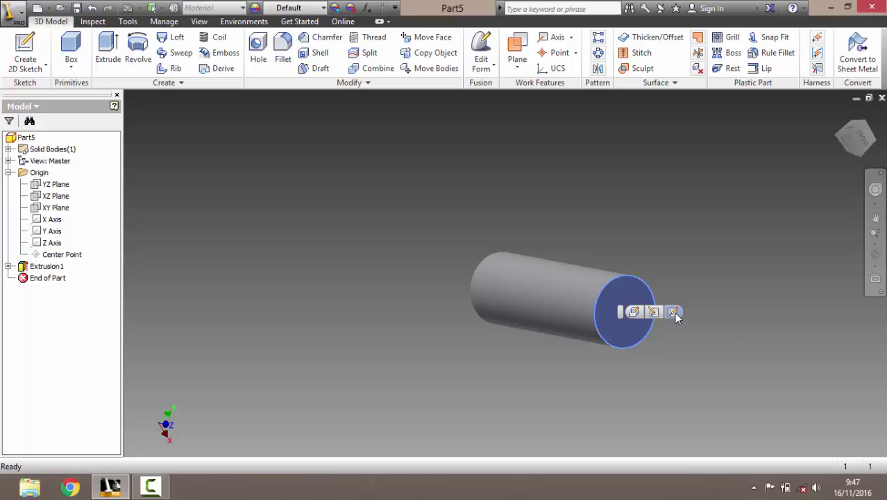
{"action": "left_click", "coordinate": [674, 313]}
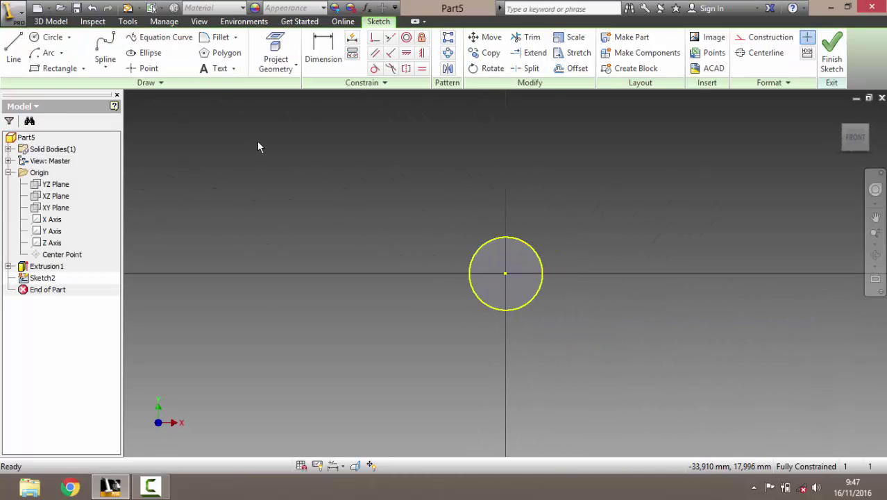
{"action": "left_click", "coordinate": [53, 37]}
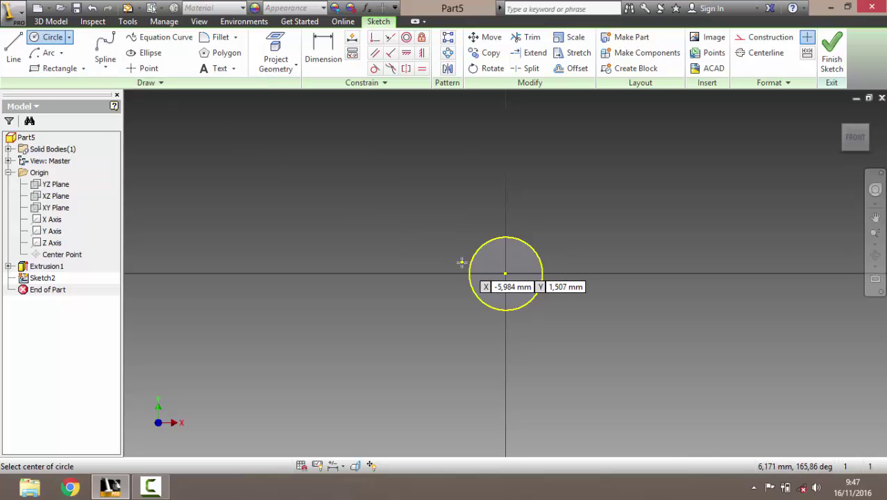
{"action": "left_click", "coordinate": [505, 274]}
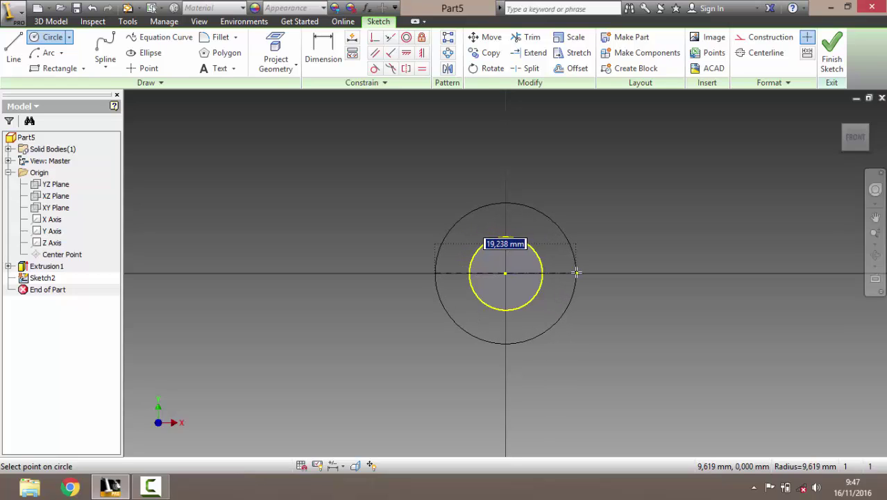
{"action": "type", "text": "1"}
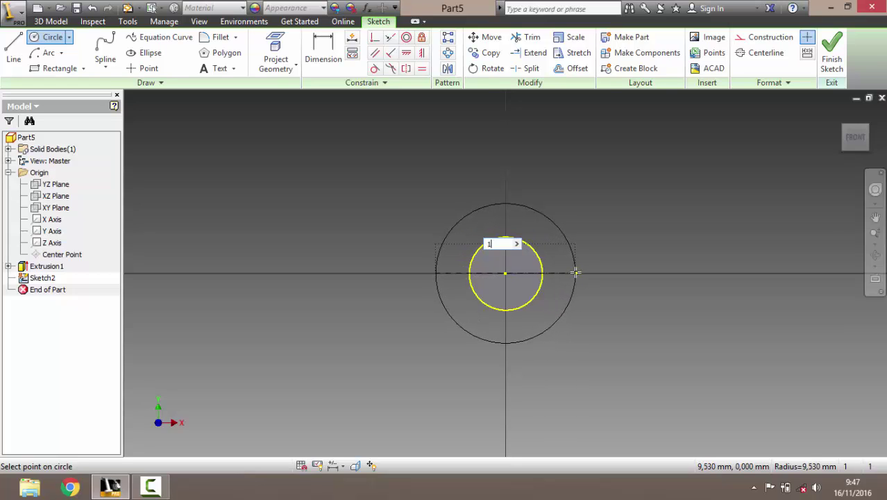
{"action": "type", "text": "7"}
{"action": "key", "text": "Return"}
{"action": "key", "text": "Escape"}
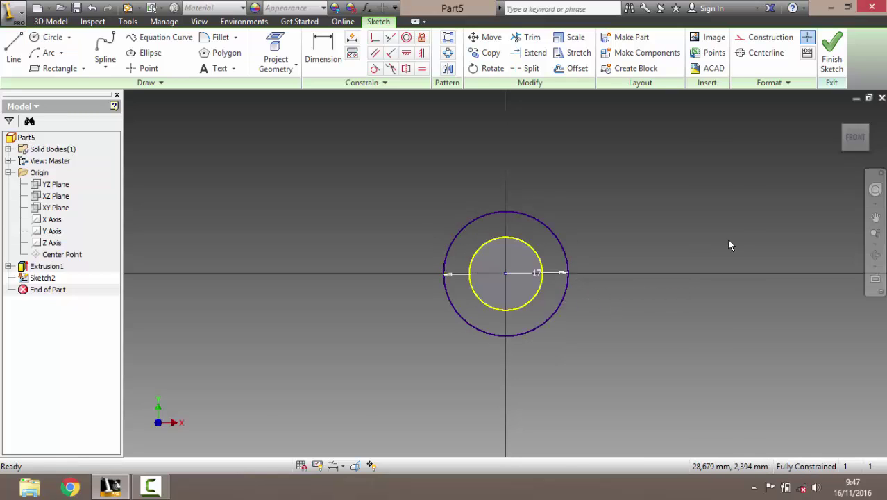
{"action": "scroll", "coordinate": [744, 215], "scroll_direction": "up", "scroll_amount": 5}
{"action": "mouse_move", "coordinate": [743, 215]}
{"action": "middle_mouse_down"}
{"action": "mouse_move", "coordinate": [499, 245]}
{"action": "mouse_move", "coordinate": [489, 218]}
{"action": "mouse_move", "coordinate": [563, 201]}
{"action": "middle_mouse_up"}
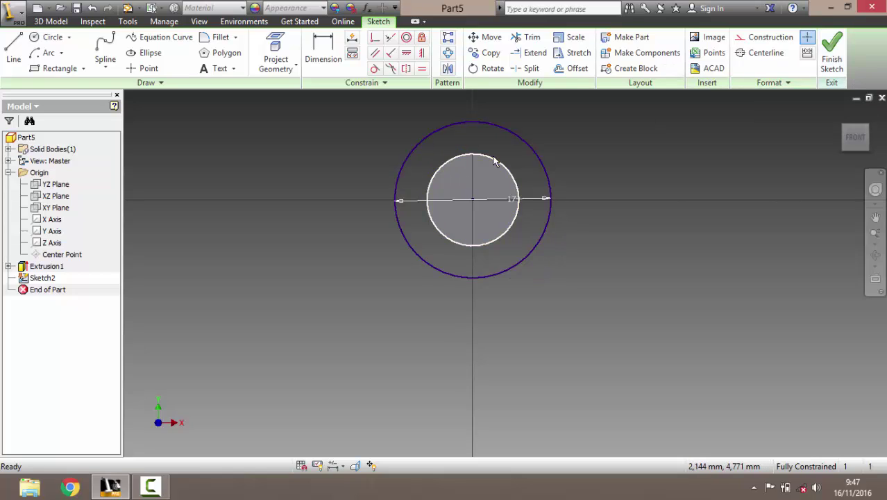
{"action": "left_click", "coordinate": [830, 62]}
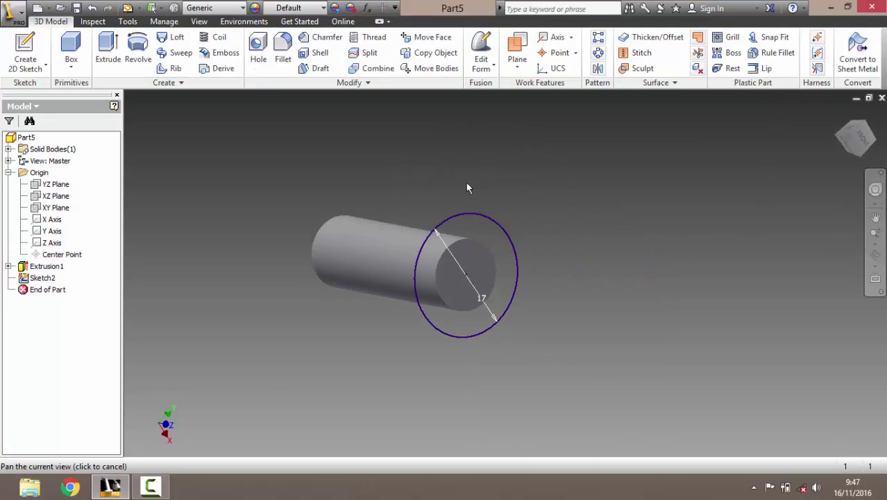
Extrude the 17 mm circle 7 mm outward, joined to the cylinder, to form the head.
{"action": "left_click", "coordinate": [106, 46]}
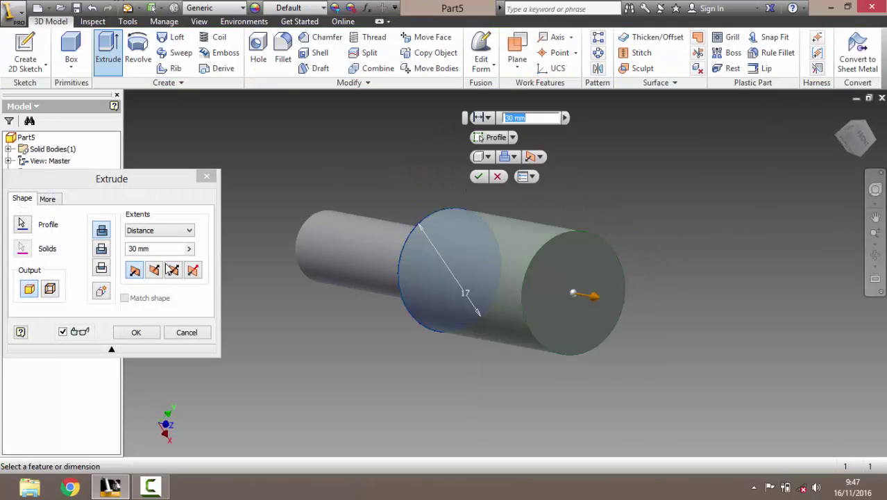
{"action": "left_click", "coordinate": [137, 248]}
{"action": "key", "text": "BackSpace"}
{"action": "key", "text": "BackSpace"}
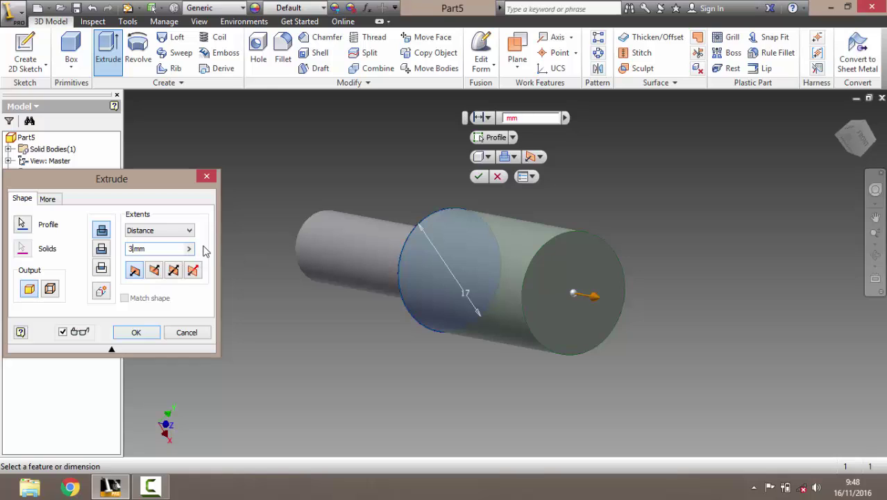
{"action": "type", "text": "7"}
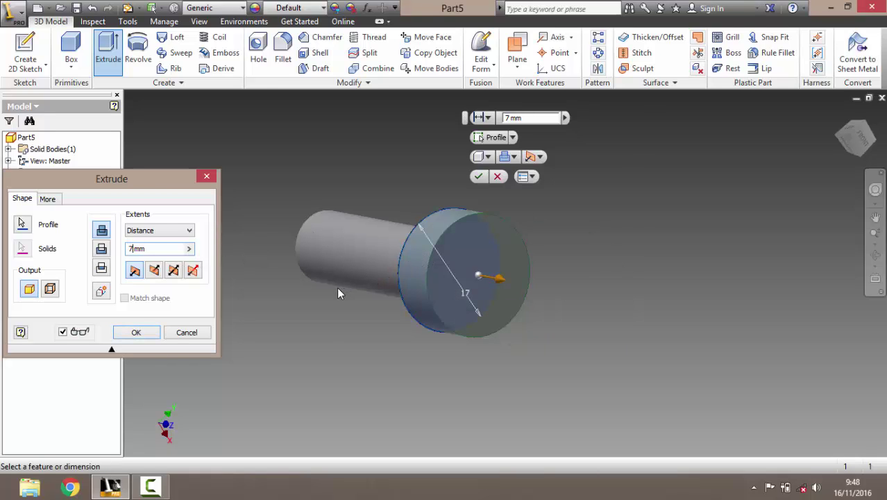
{"action": "left_click", "coordinate": [137, 333]}
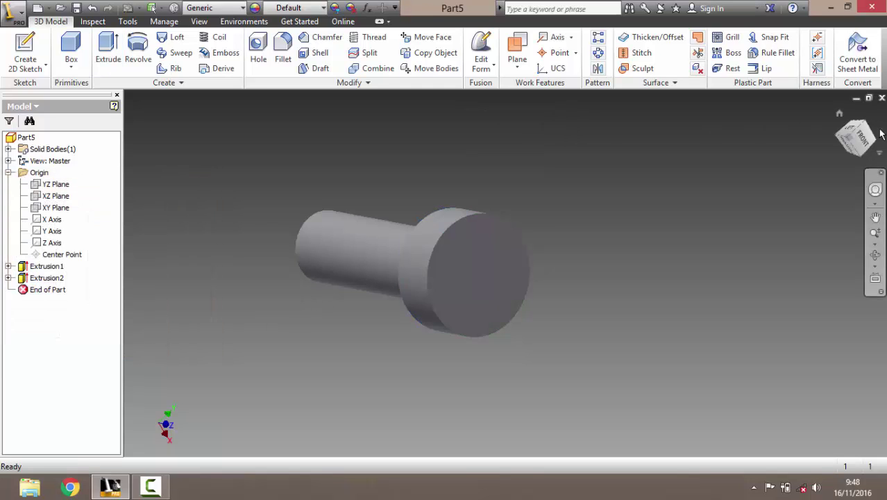
Sketch a 10 mm diameter circle centred on the outer face of the 17 mm head.
{"action": "mouse_move", "coordinate": [301, 278]}
{"action": "middle_mouse_down", "text": "shift"}
{"action": "mouse_move", "coordinate": [402, 256]}
{"action": "mouse_move", "coordinate": [486, 254]}
{"action": "mouse_move", "coordinate": [591, 184]}
{"action": "middle_mouse_up", "text": "shift"}
{"action": "left_click", "coordinate": [473, 266]}
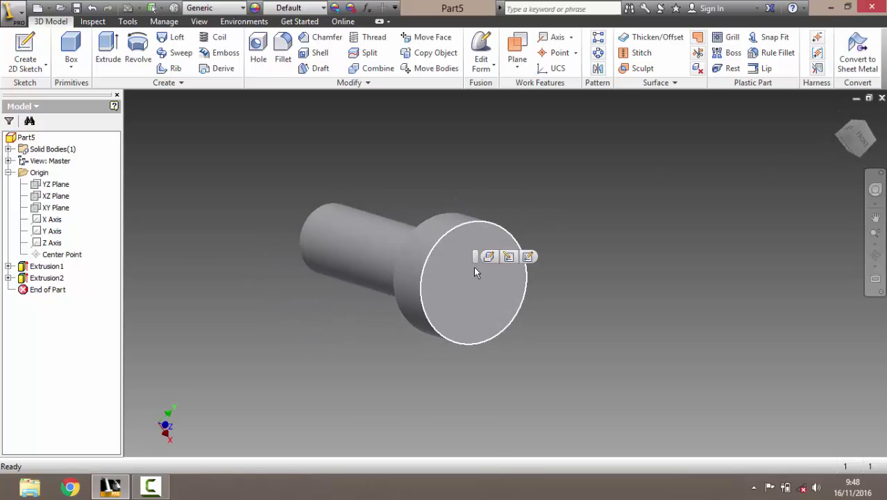
{"action": "left_click", "coordinate": [527, 256]}
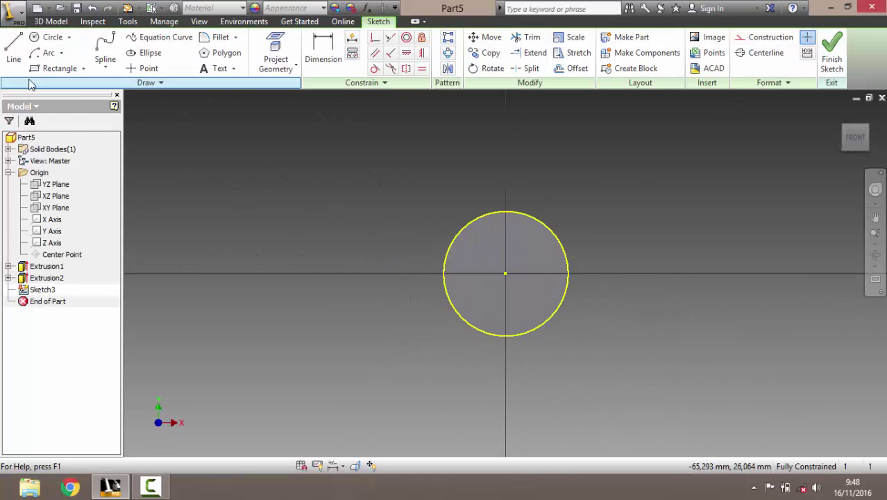
{"action": "left_click", "coordinate": [50, 37]}
{"action": "left_click", "coordinate": [514, 272]}
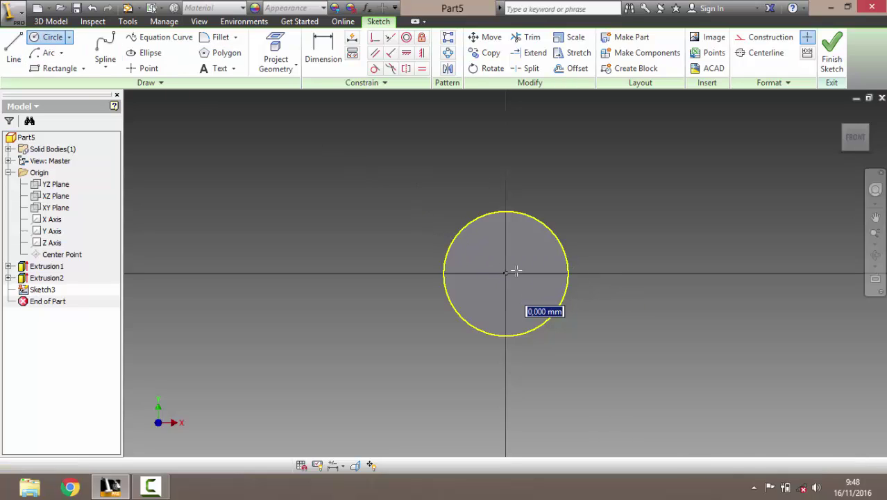
{"action": "type", "text": "10"}
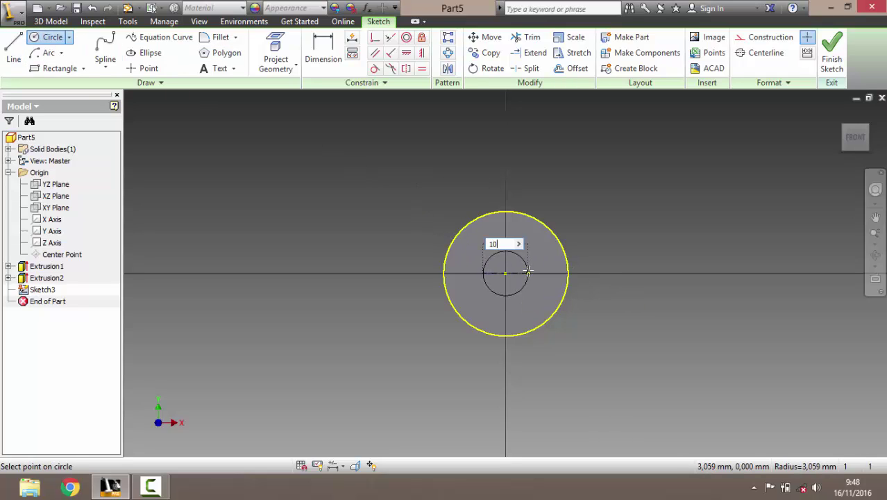
{"action": "key", "text": "Return"}
{"action": "key", "text": "Escape"}
Draw a six-sided inscribed polygon centred on the head with a corner on the 10 mm circle, and finish the sketch.
{"action": "scroll", "coordinate": [548, 267], "scroll_direction": "up", "scroll_amount": 3}
{"action": "scroll", "coordinate": [531, 257], "scroll_direction": "down", "scroll_amount": 2}
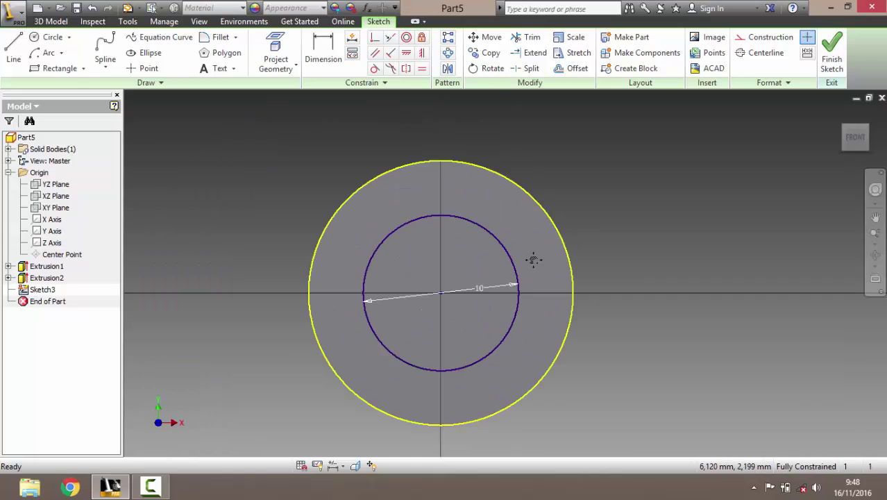
{"action": "left_click", "coordinate": [222, 53]}
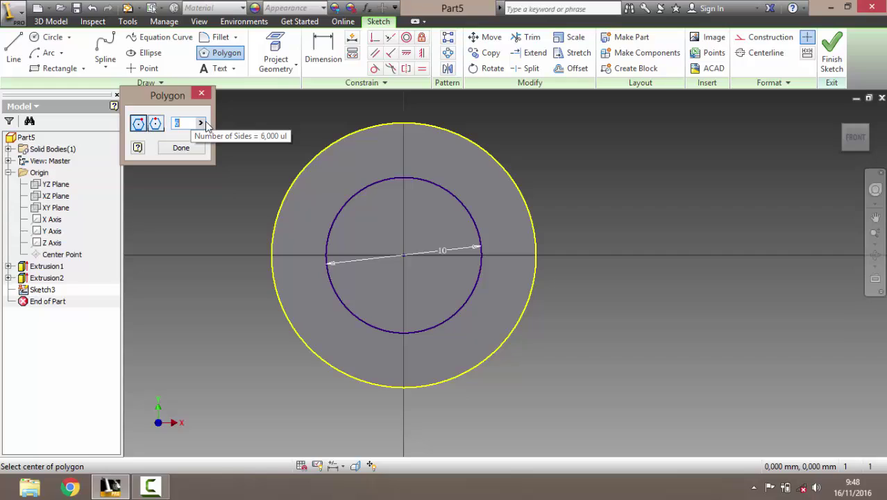
{"action": "left_click", "coordinate": [201, 124]}
{"action": "left_click", "coordinate": [179, 123]}
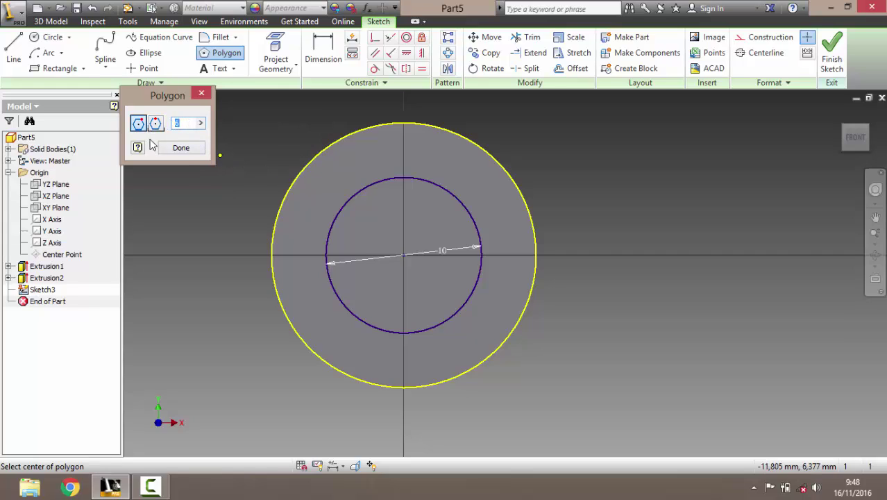
{"action": "left_click", "coordinate": [403, 257]}
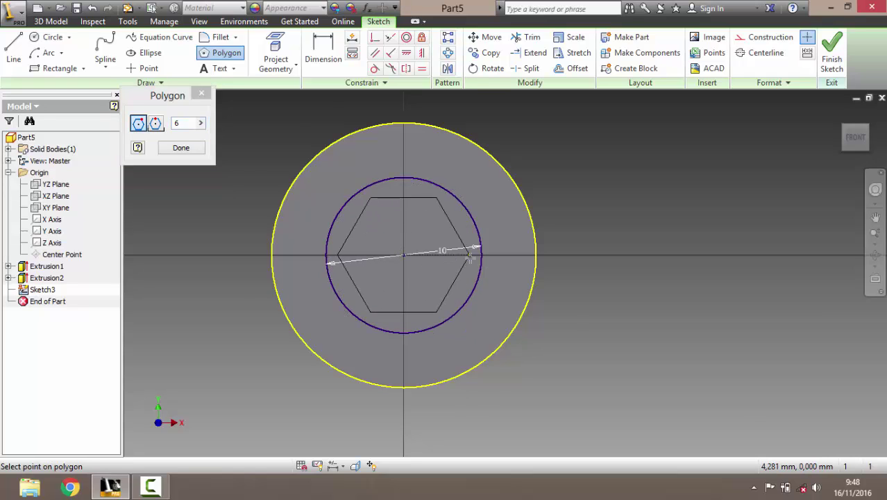
{"action": "left_click", "coordinate": [200, 124]}
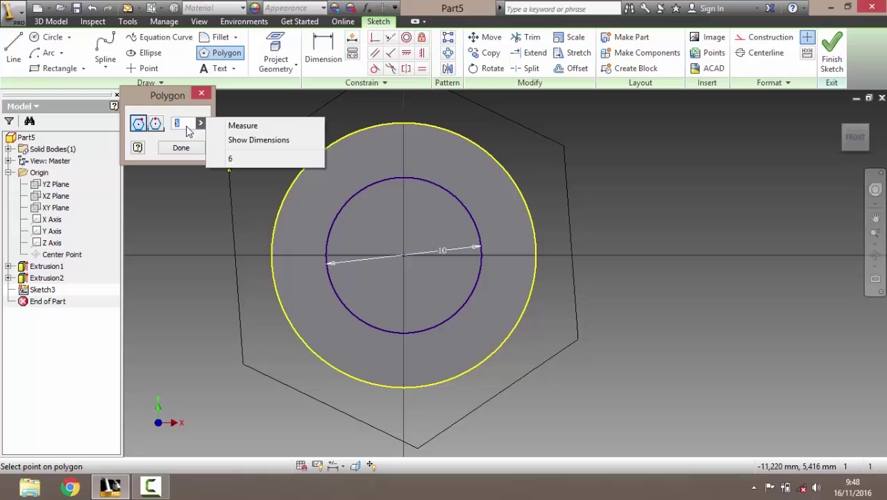
{"action": "left_click", "coordinate": [187, 124]}
{"action": "type", "text": "8"}
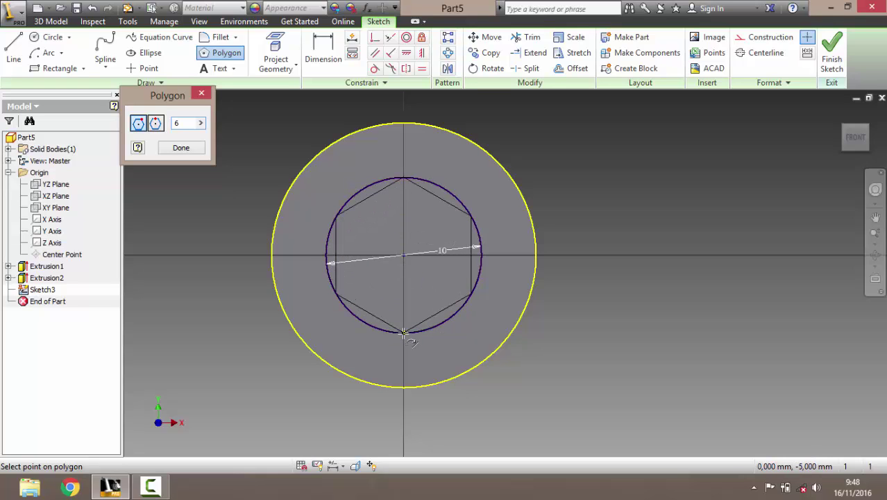
{"action": "left_click", "coordinate": [404, 333]}
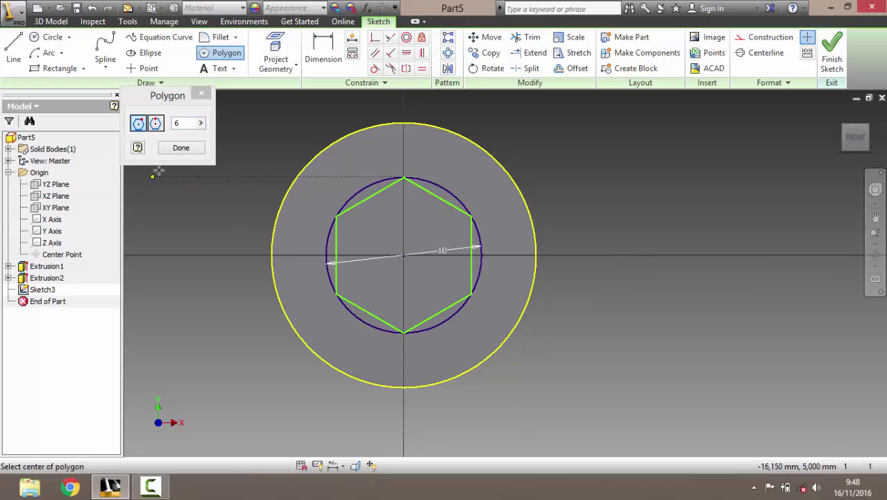
{"action": "left_click", "coordinate": [181, 148]}
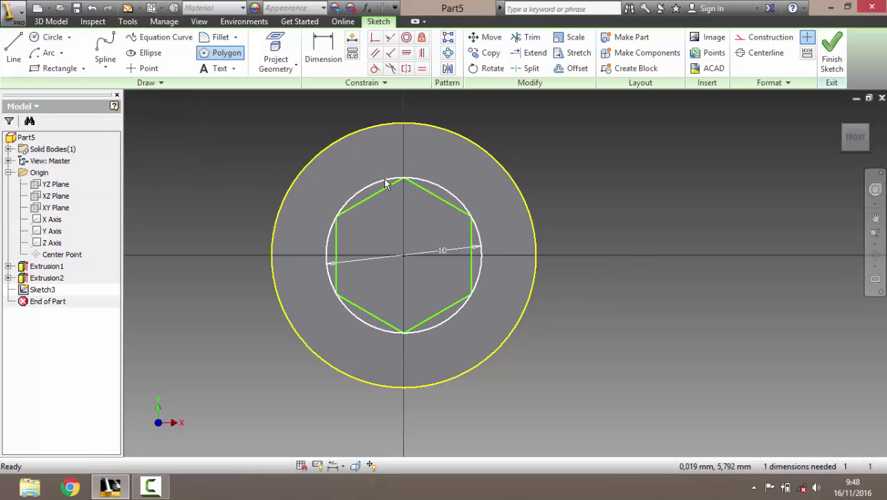
{"action": "left_click", "coordinate": [837, 62]}
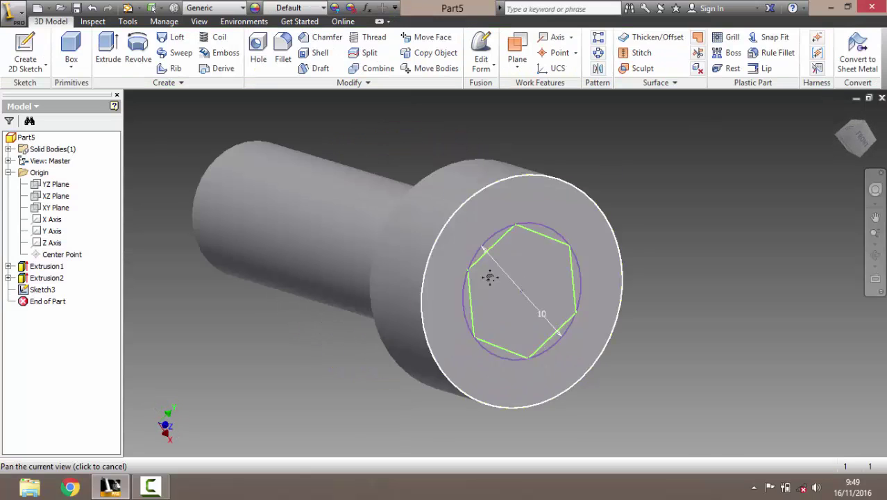
Extrude the hexagon as a cut 5 mm deep into the screw head.
{"action": "left_click", "coordinate": [108, 47]}
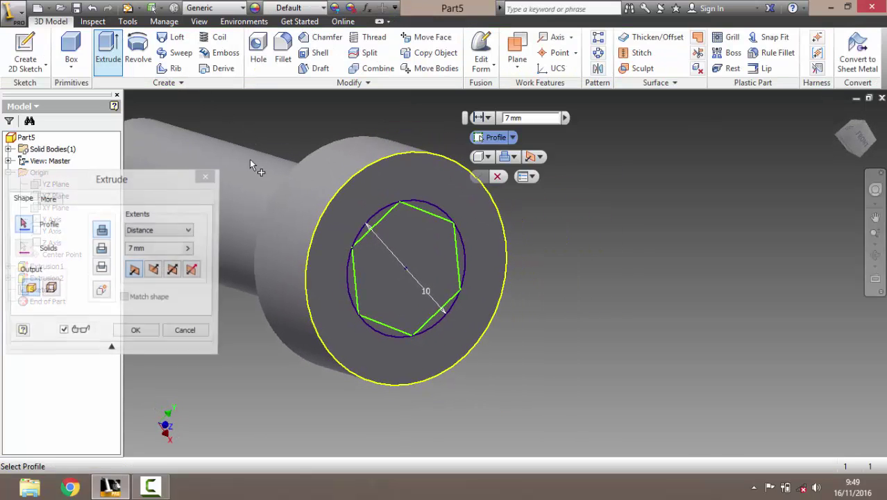
{"action": "left_click", "coordinate": [422, 238]}
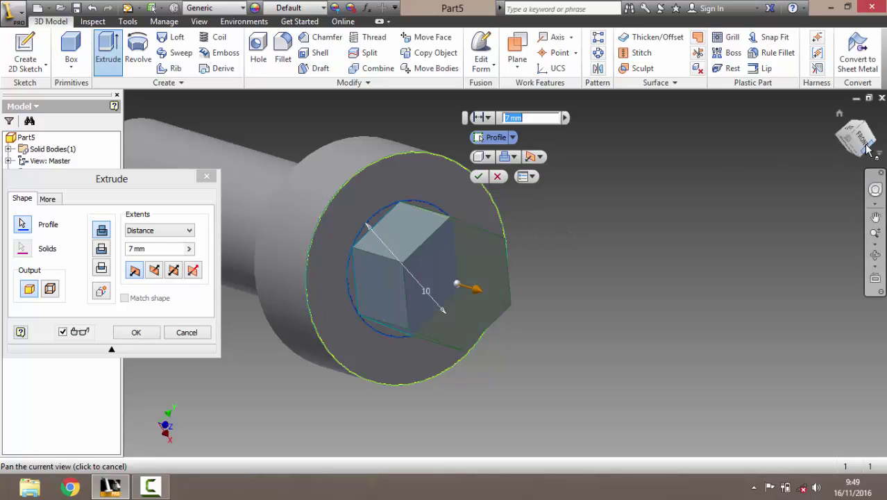
{"action": "middle_click_drag", "start_coordinate": [666, 208], "coordinate": [595, 202], "text": "shift"}
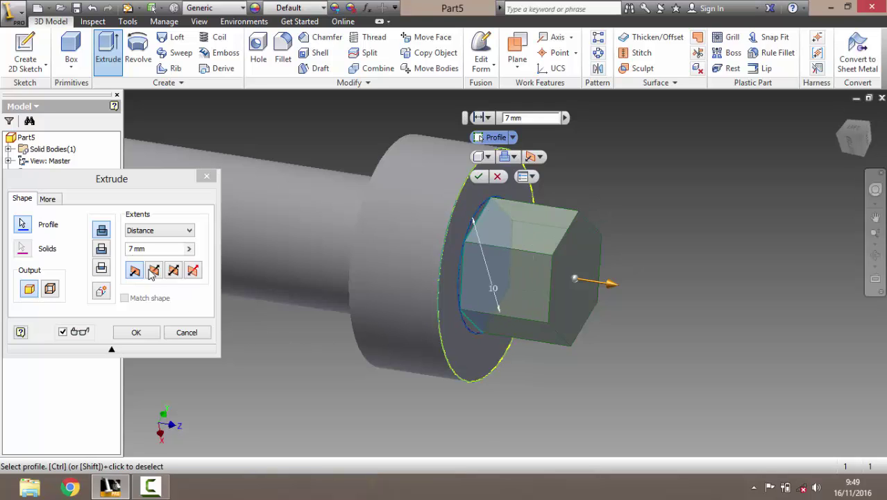
{"action": "left_click", "coordinate": [102, 251]}
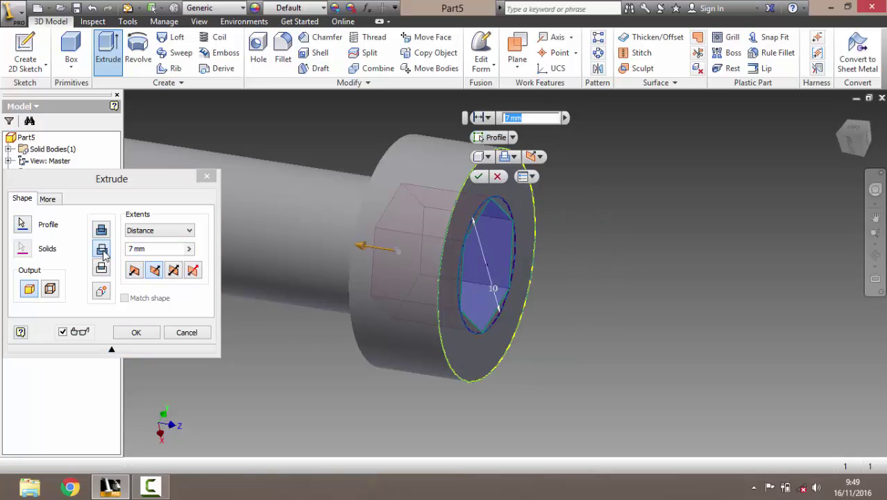
{"action": "left_click_drag", "start_coordinate": [851, 138], "coordinate": [857, 142]}
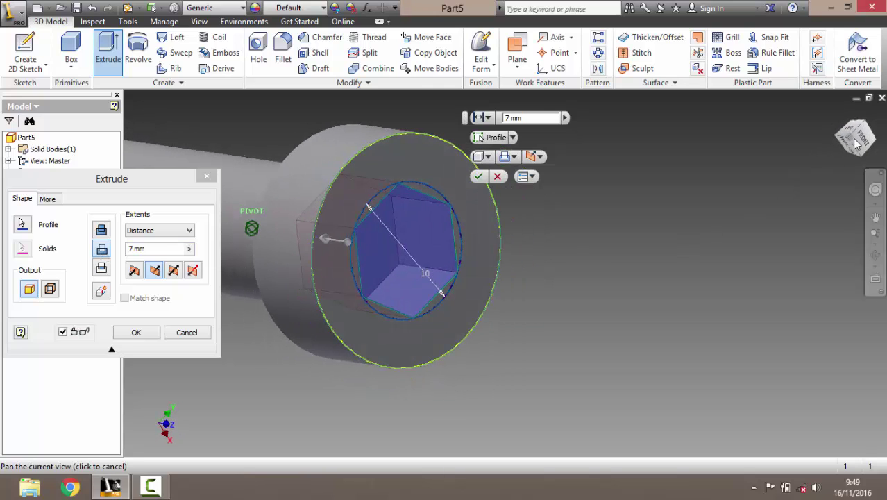
{"action": "left_click", "coordinate": [131, 251]}
{"action": "key", "text": "BackSpace"}
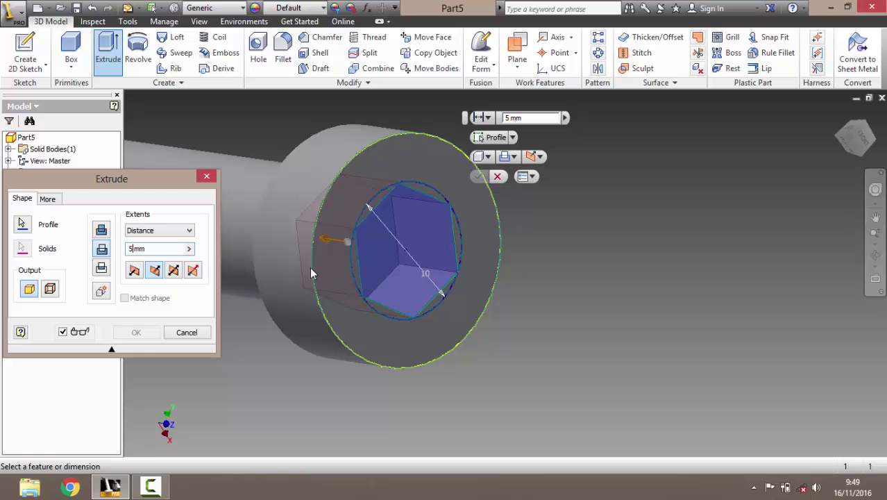
{"action": "type", "text": "5"}
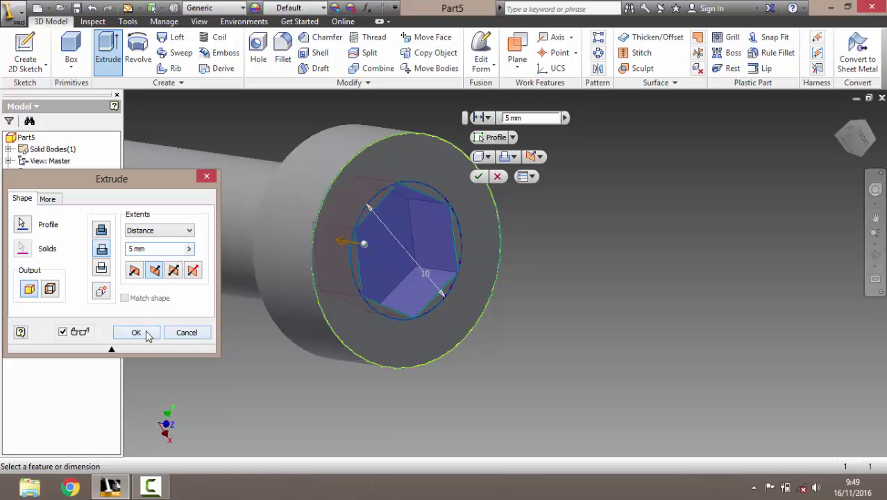
{"action": "left_click", "coordinate": [137, 332]}
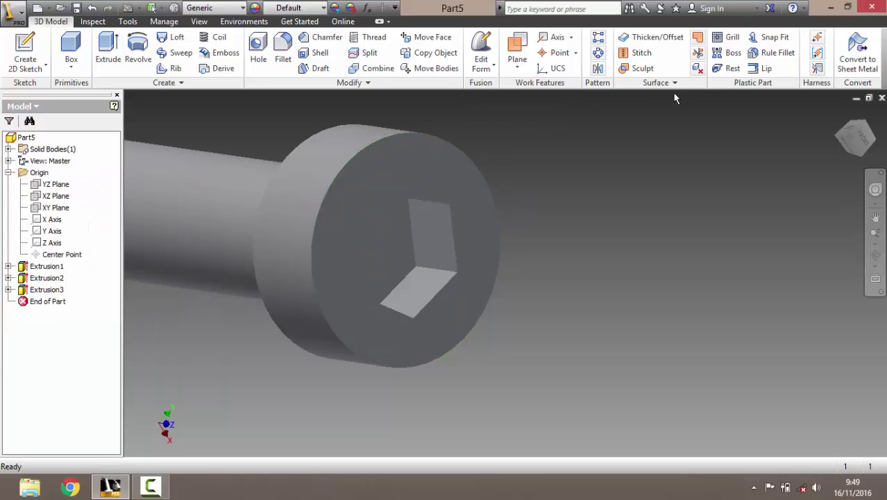
Start a Thread on the shank's cylindrical face, displayed in the model and running its full length.
{"action": "left_click", "coordinate": [875, 217]}
{"action": "left_click_drag", "start_coordinate": [248, 224], "coordinate": [780, 232]}
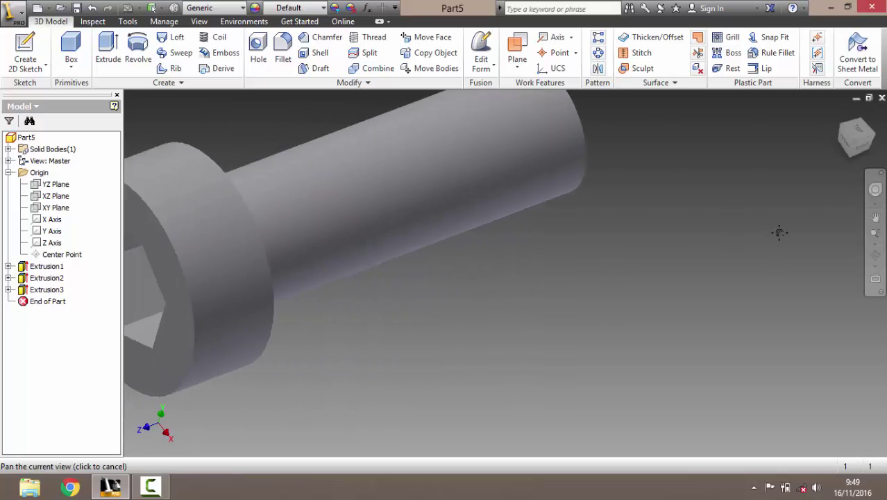
{"action": "key", "text": "Escape"}
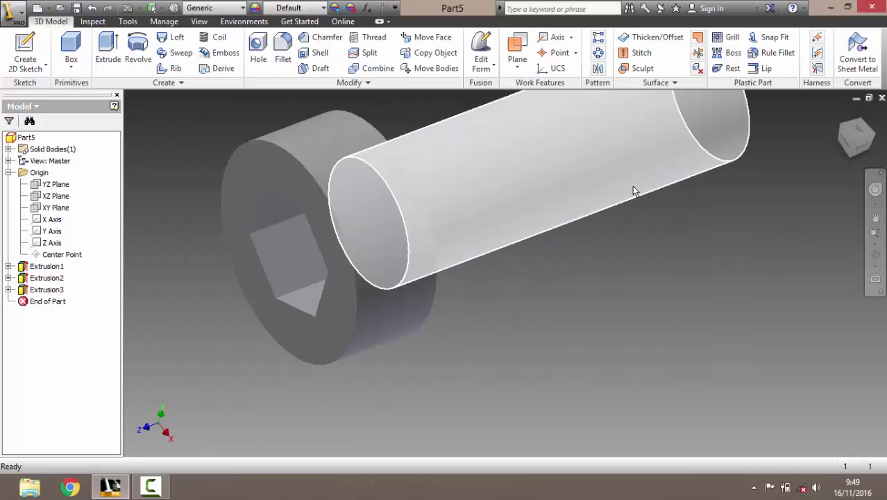
{"action": "middle_click_drag", "start_coordinate": [633, 188], "coordinate": [588, 297], "text": "shift"}
{"action": "middle_click_drag", "start_coordinate": [503, 288], "coordinate": [495, 293]}
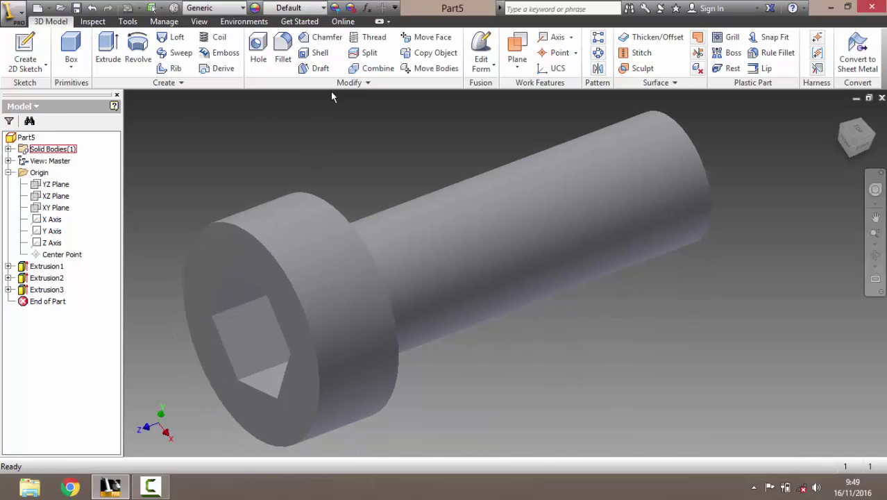
{"action": "left_click", "coordinate": [379, 42]}
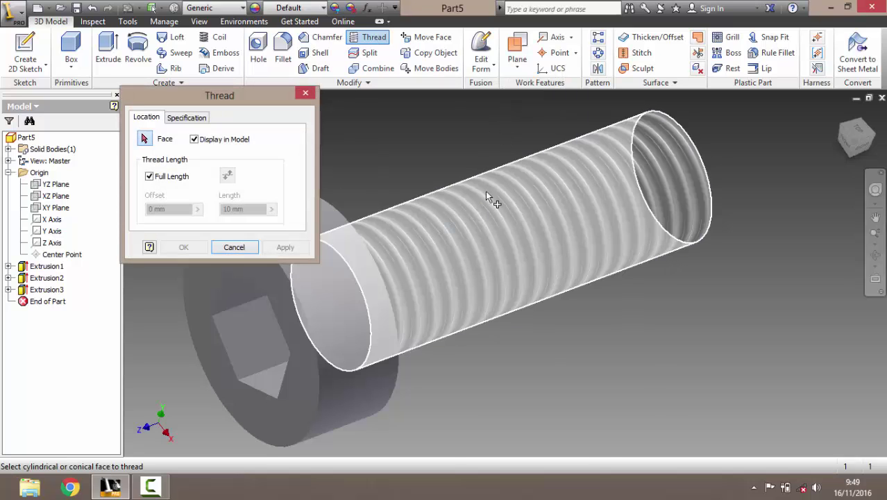
{"action": "left_click", "coordinate": [565, 196]}
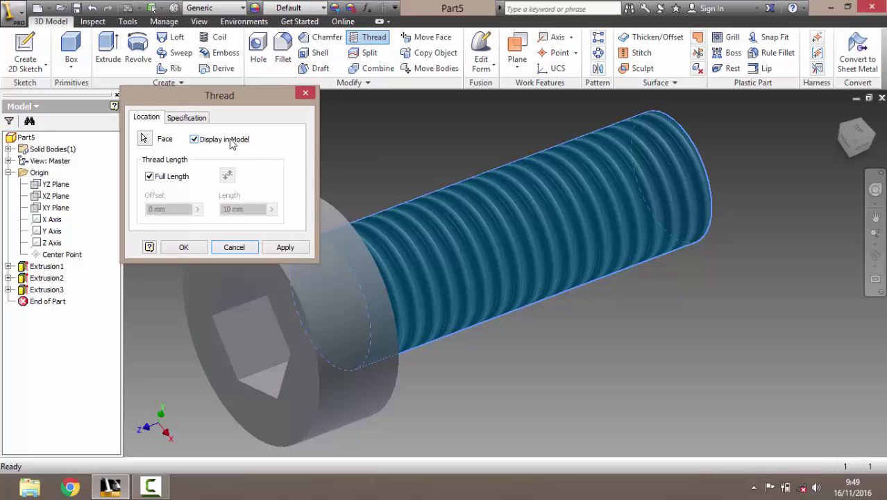
{"action": "left_click", "coordinate": [150, 177]}
{"action": "left_click", "coordinate": [150, 177]}
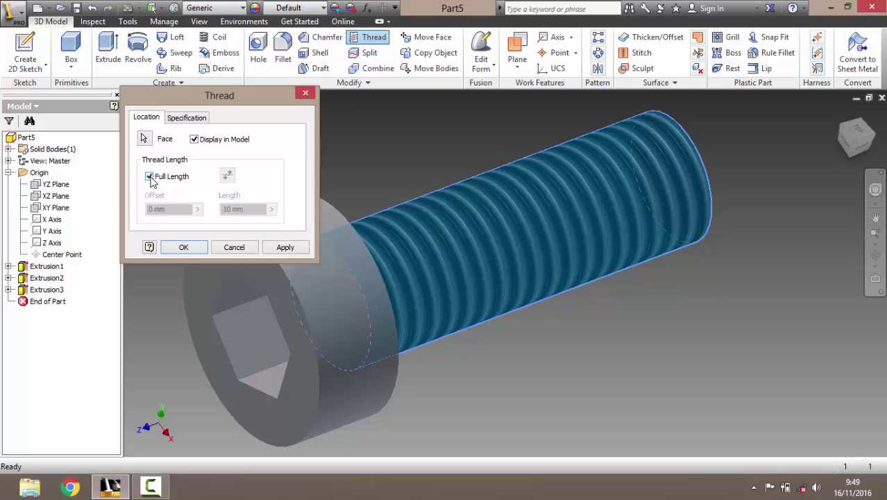
{"action": "left_click", "coordinate": [150, 177]}
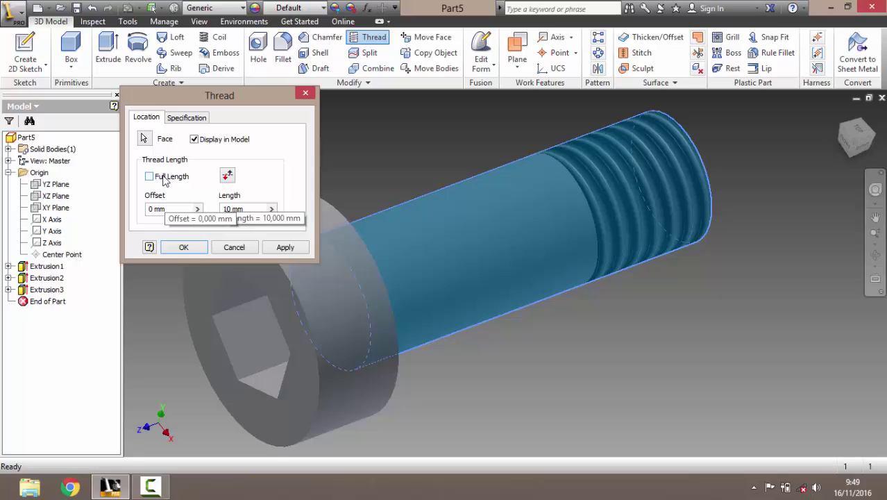
{"action": "left_click", "coordinate": [165, 180]}
Try the M10x0.5 designation for the shank thread.
{"action": "left_click", "coordinate": [202, 120]}
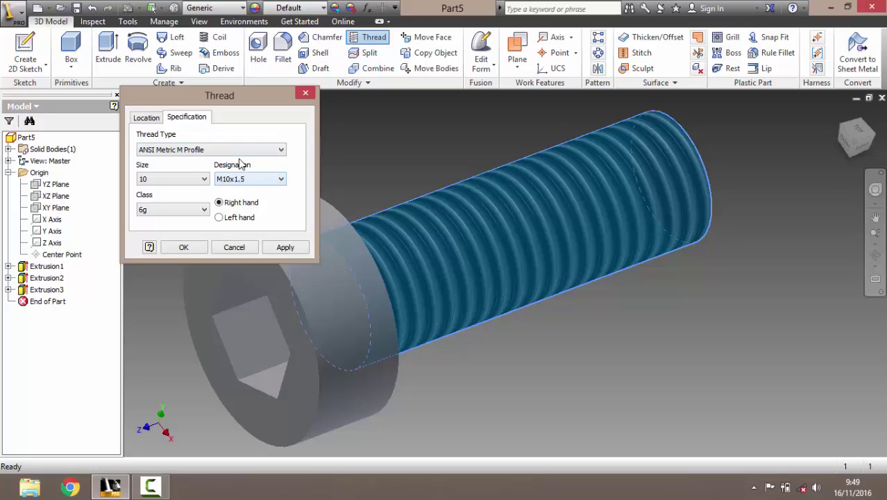
{"action": "left_click", "coordinate": [243, 179]}
{"action": "left_click", "coordinate": [242, 188]}
{"action": "left_click", "coordinate": [256, 182]}
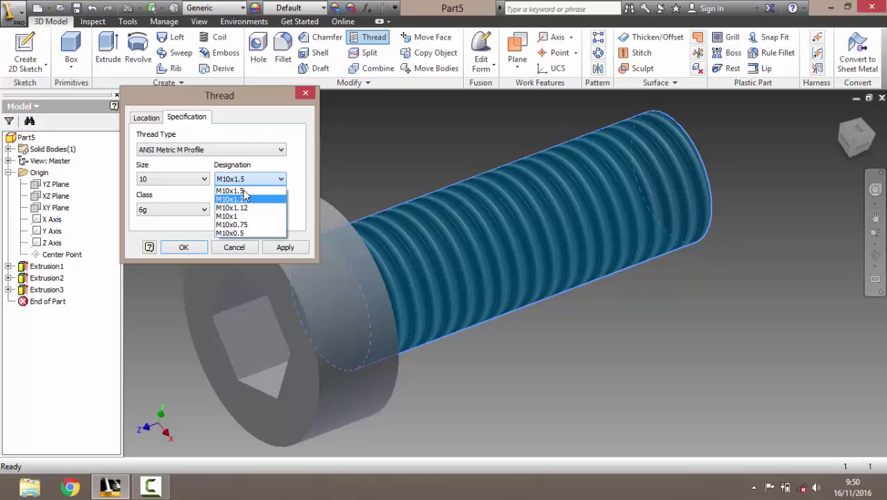
{"action": "left_click", "coordinate": [248, 182]}
{"action": "left_click", "coordinate": [248, 181]}
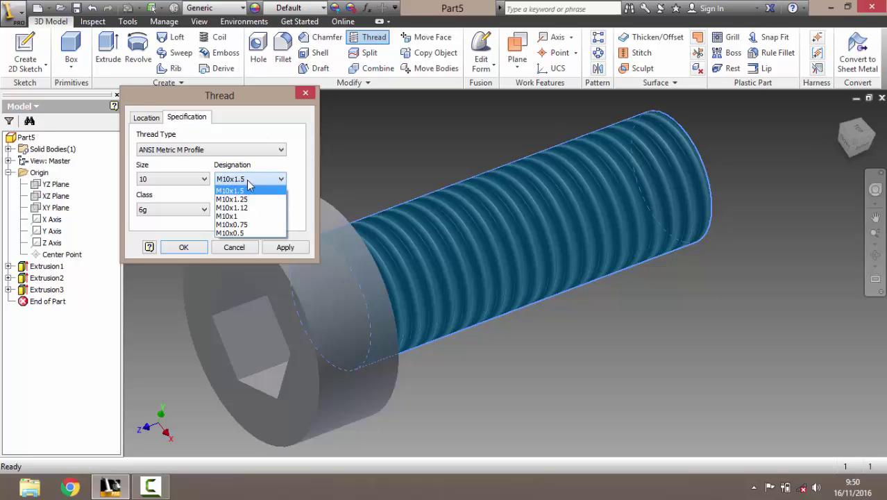
{"action": "left_click", "coordinate": [236, 233]}
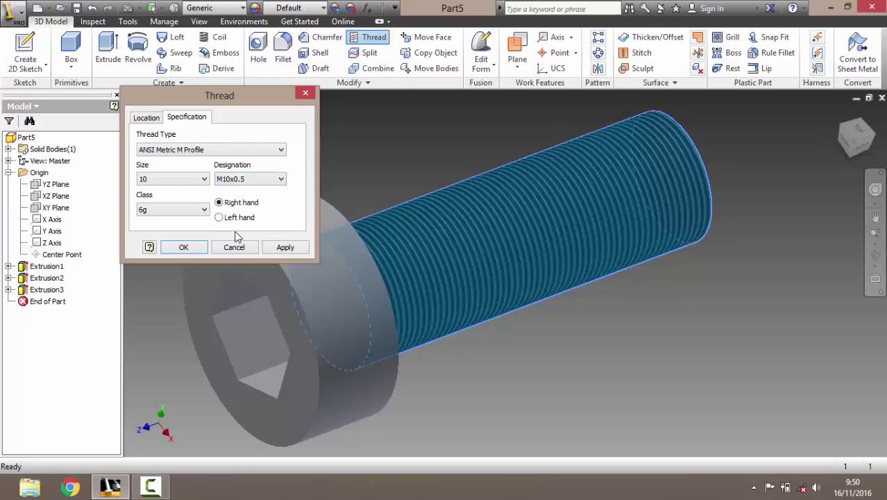
Set the shank thread's designation to M10x1.5 and apply the thread.
{"action": "left_click", "coordinate": [271, 181]}
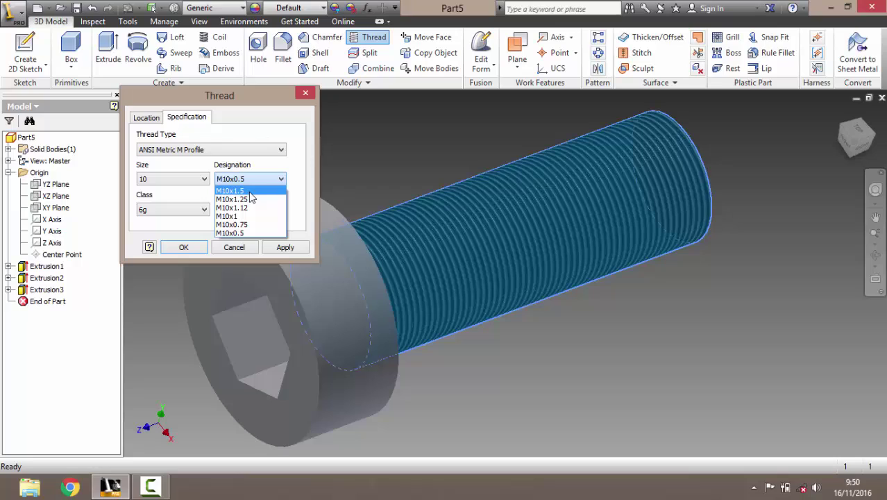
{"action": "left_click", "coordinate": [236, 191]}
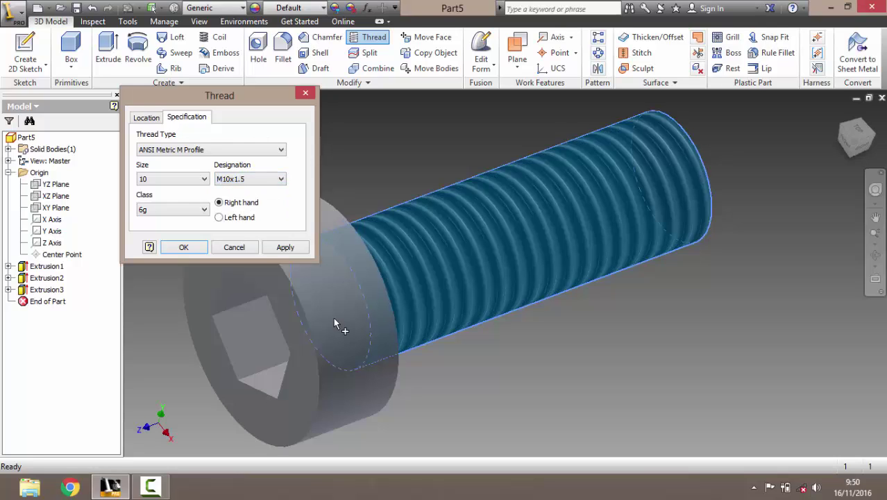
{"action": "left_click", "coordinate": [285, 248]}
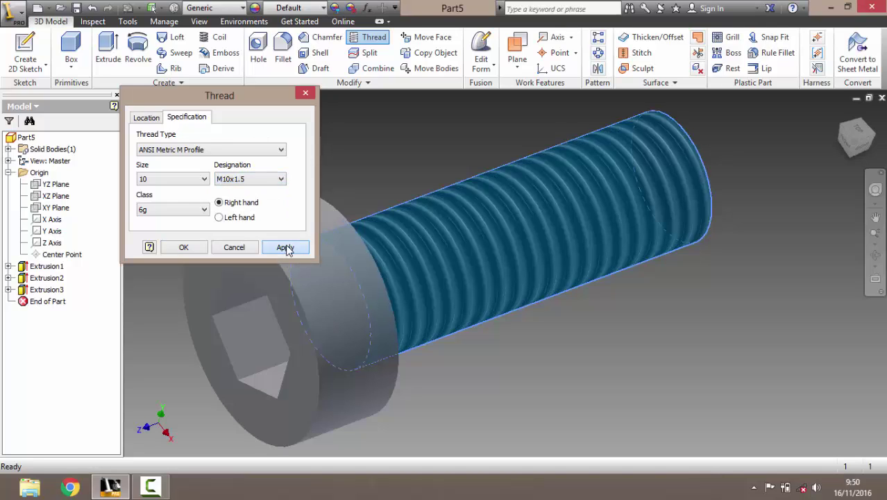
{"action": "left_click", "coordinate": [247, 249]}
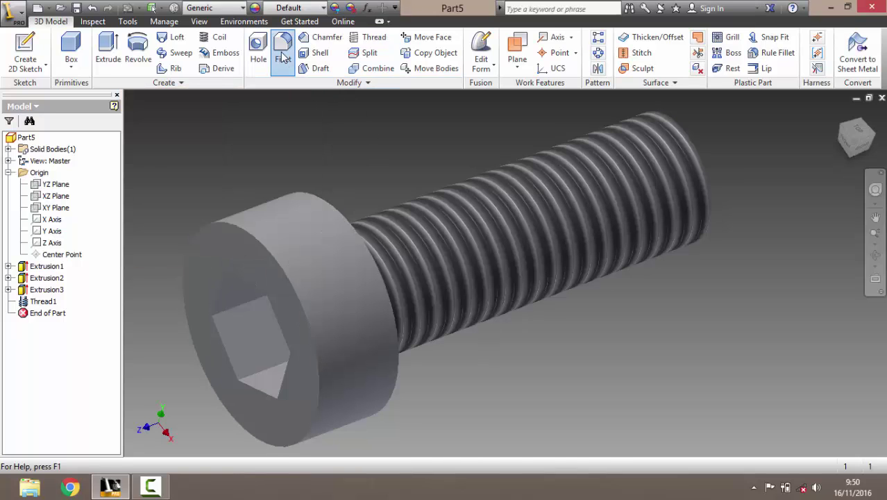
Start a Fillet on the outer front edge of the screw head with a 0.5 mm radius.
{"action": "left_click", "coordinate": [282, 55]}
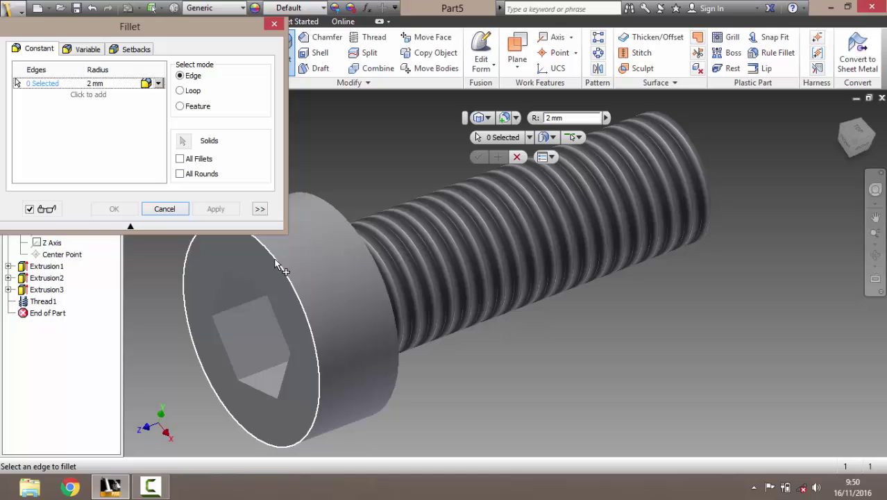
{"action": "left_click", "coordinate": [280, 268]}
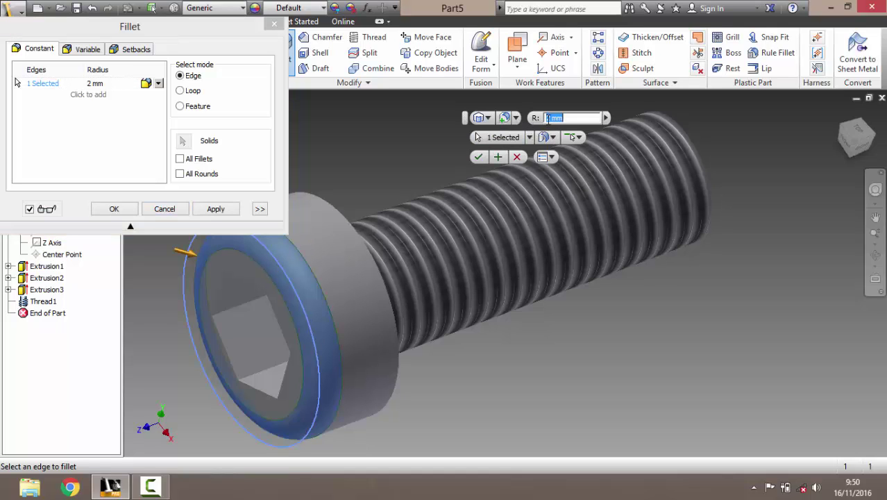
{"action": "key", "text": "BackSpace"}
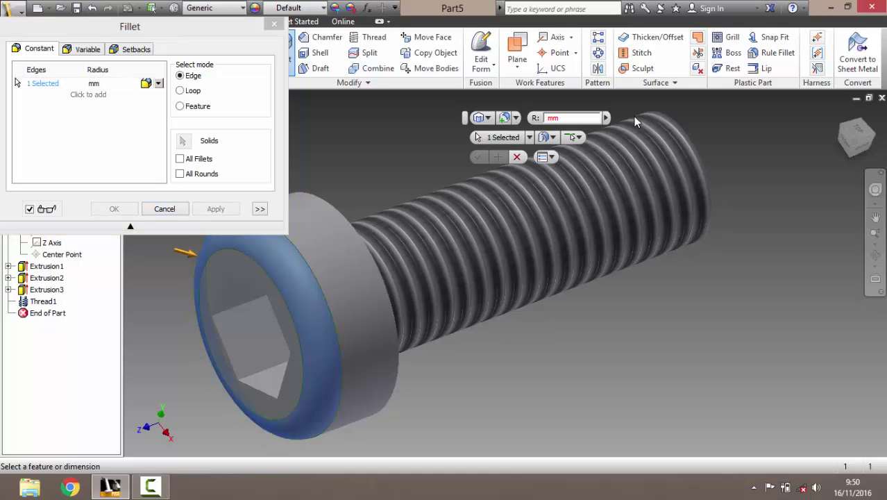
{"action": "type", "text": "0.5"}
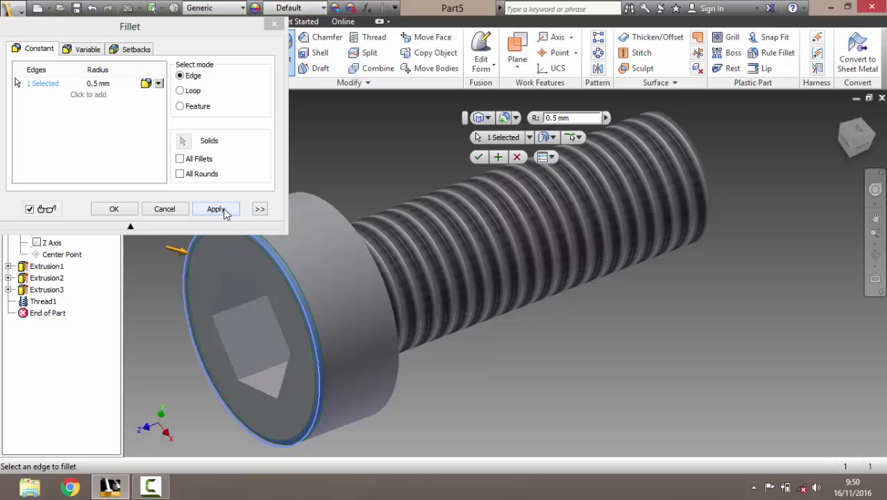
Add the six rim edges of the hexagonal recess to the 0.5 mm fillet and apply it.
{"action": "middle_click_drag", "start_coordinate": [292, 295], "coordinate": [479, 281]}
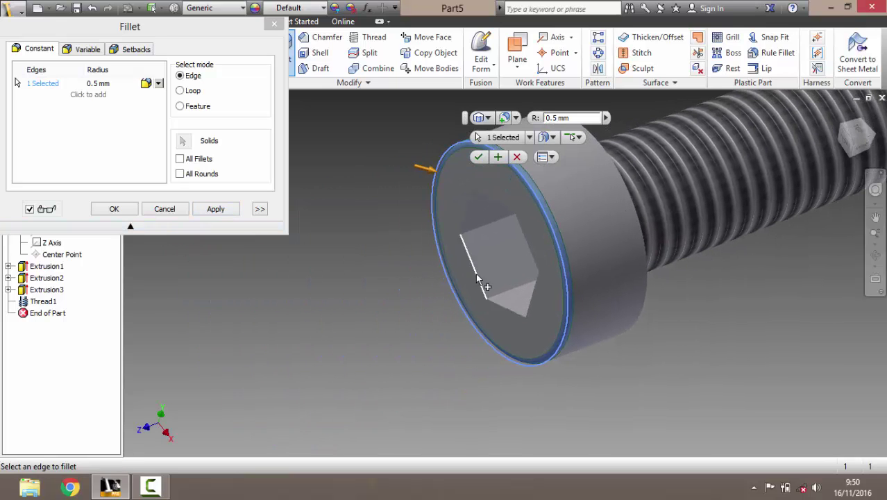
{"action": "left_click", "coordinate": [478, 281]}
{"action": "left_click", "coordinate": [503, 308]}
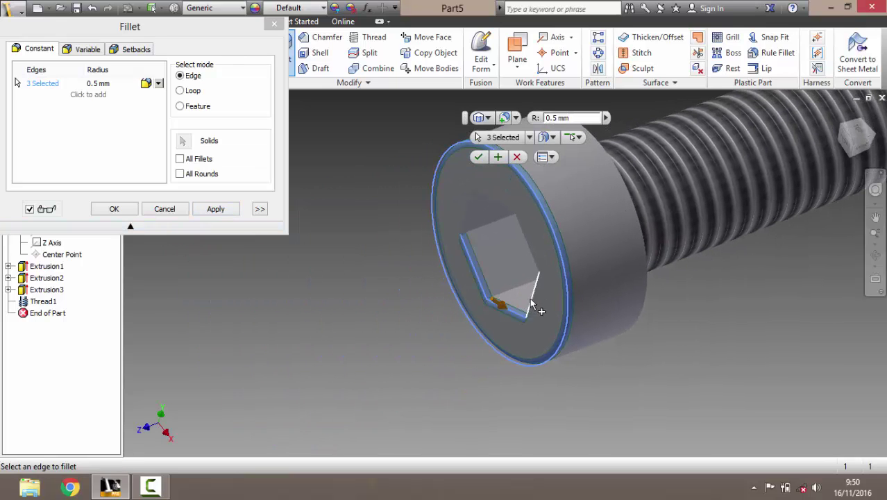
{"action": "left_click", "coordinate": [531, 306]}
{"action": "left_click", "coordinate": [534, 258]}
{"action": "left_click", "coordinate": [505, 200]}
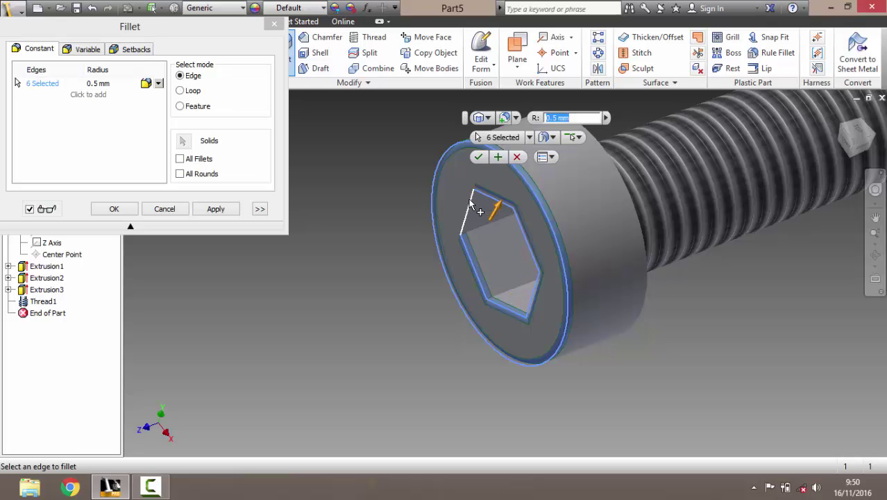
{"action": "left_click", "coordinate": [471, 202]}
{"action": "left_click", "coordinate": [209, 213]}
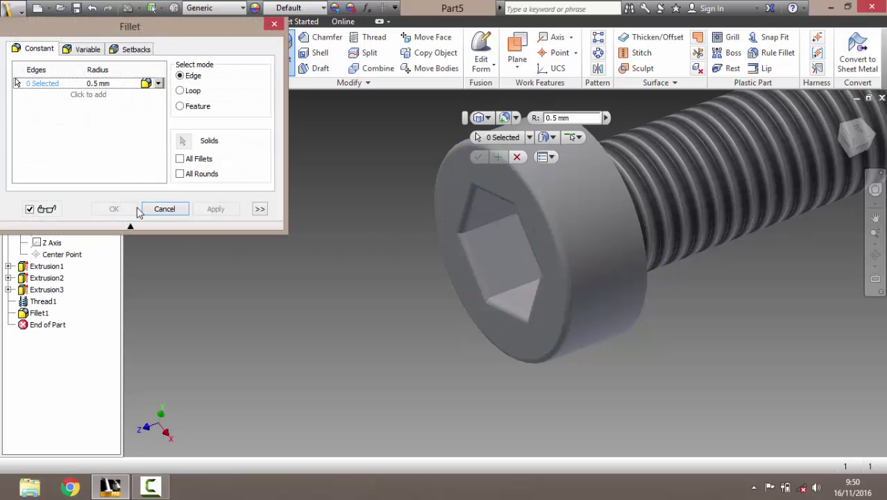
{"action": "left_click", "coordinate": [163, 209]}
Fillet the circular edge at the free end of the threaded shank with a 1 mm radius.
{"action": "key", "text": "F6"}
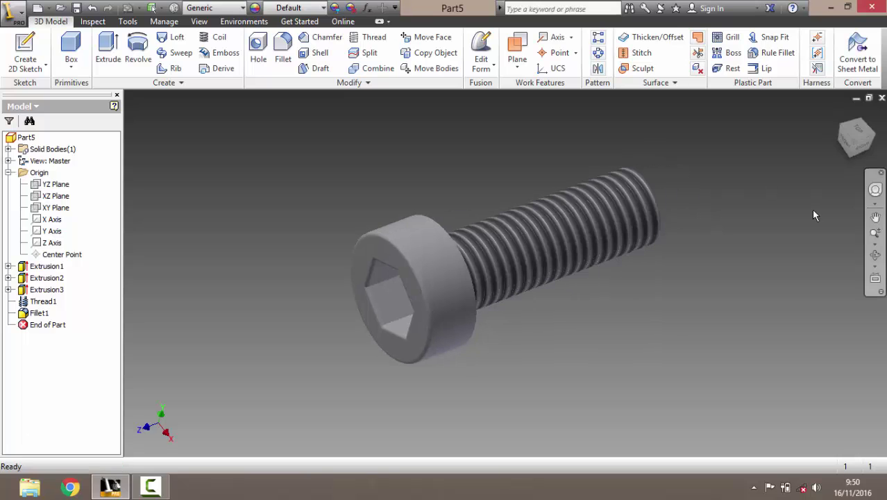
{"action": "middle_click_drag", "start_coordinate": [512, 251], "coordinate": [430, 264], "text": "shift"}
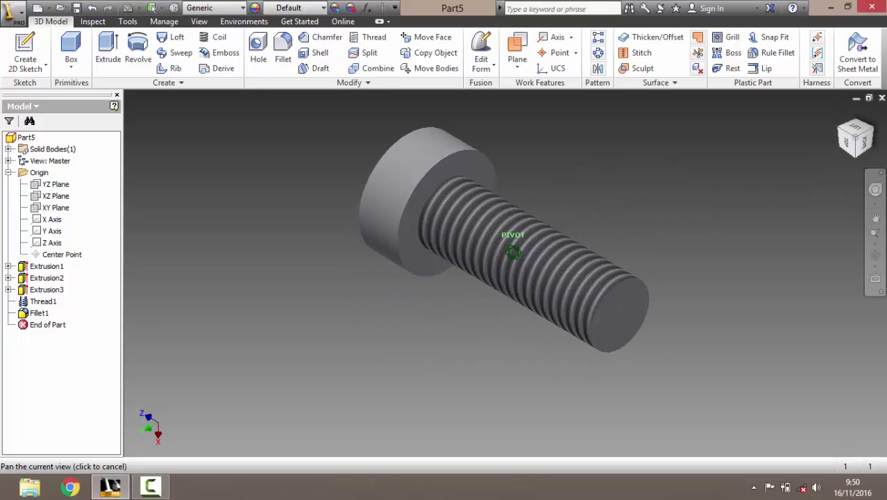
{"action": "left_click", "coordinate": [282, 57]}
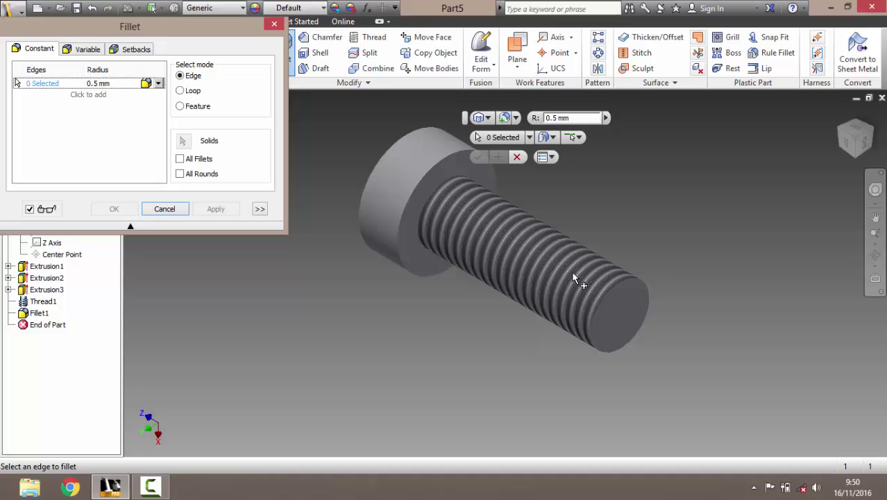
{"action": "left_click", "coordinate": [607, 298]}
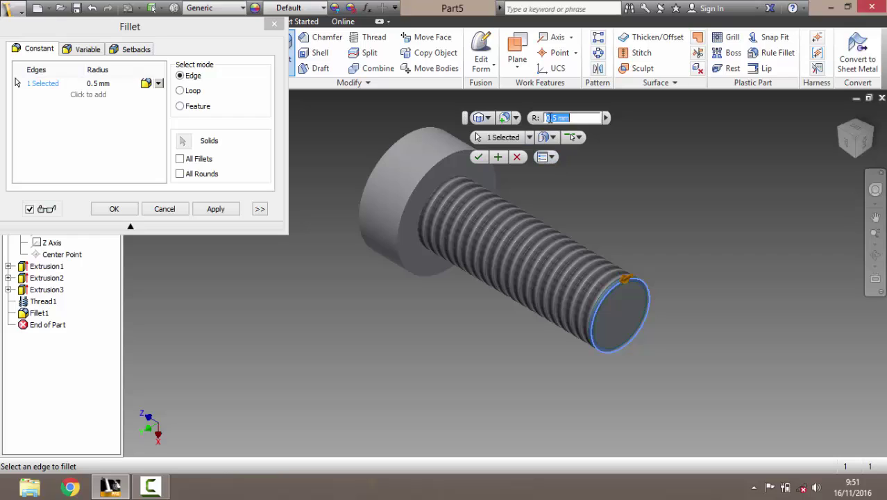
{"action": "left_click", "coordinate": [557, 118]}
{"action": "key", "text": "BackSpace"}
{"action": "key", "text": "BackSpace"}
{"action": "key", "text": "BackSpace"}
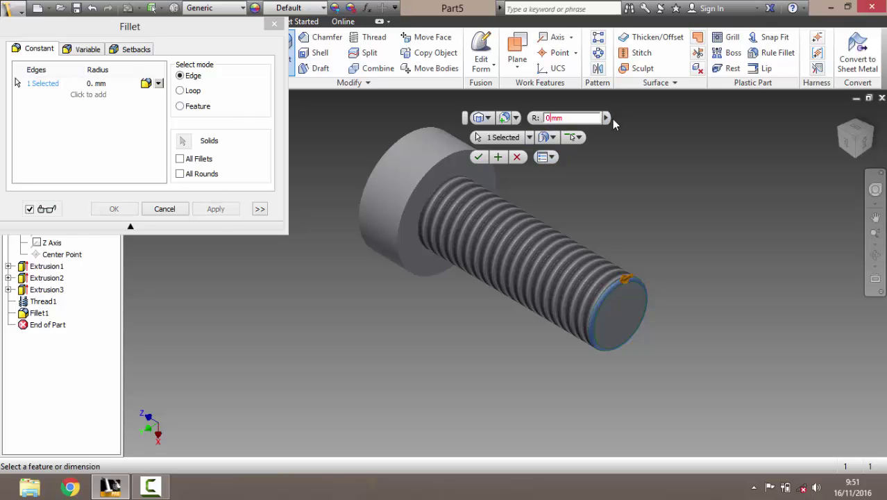
{"action": "type", "text": "1"}
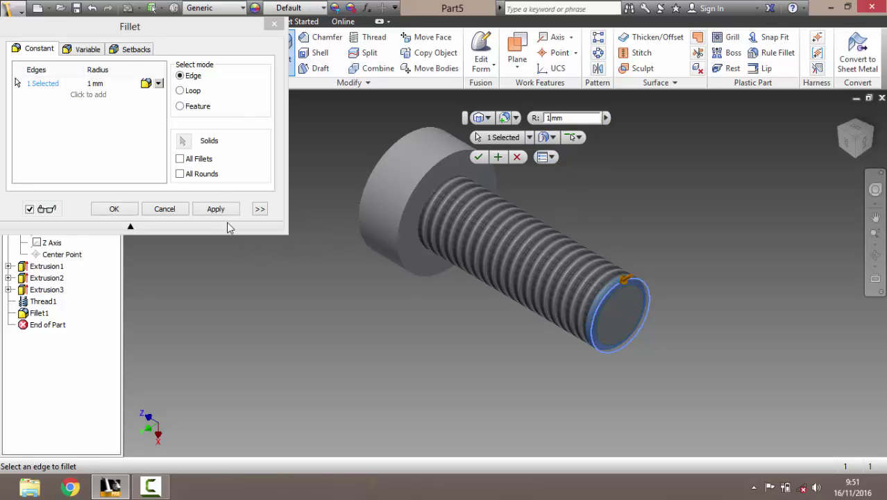
{"action": "left_click", "coordinate": [216, 209]}
{"action": "left_click", "coordinate": [165, 209]}
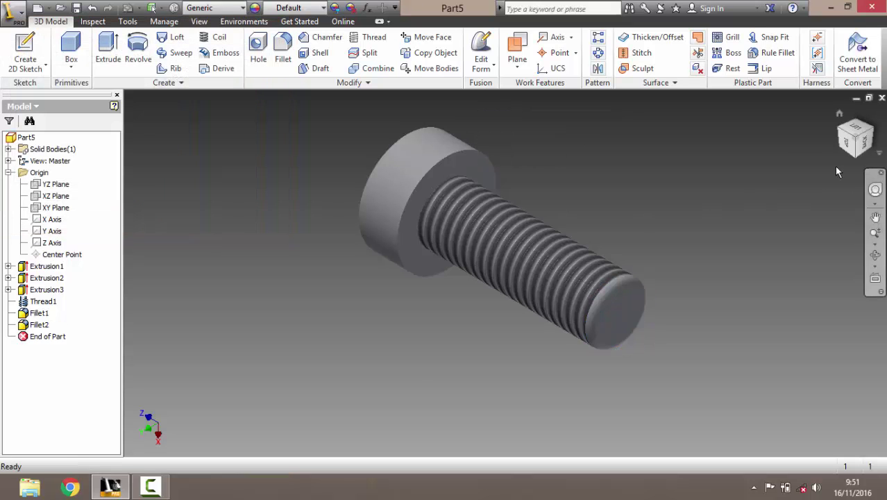
Save the part to the Desktop as baut.ipt.
{"action": "mouse_move", "coordinate": [836, 172]}
{"action": "middle_mouse_down", "text": "shift"}
{"action": "mouse_move", "coordinate": [826, 257]}
{"action": "mouse_move", "coordinate": [688, 299]}
{"action": "middle_mouse_up", "text": "shift"}
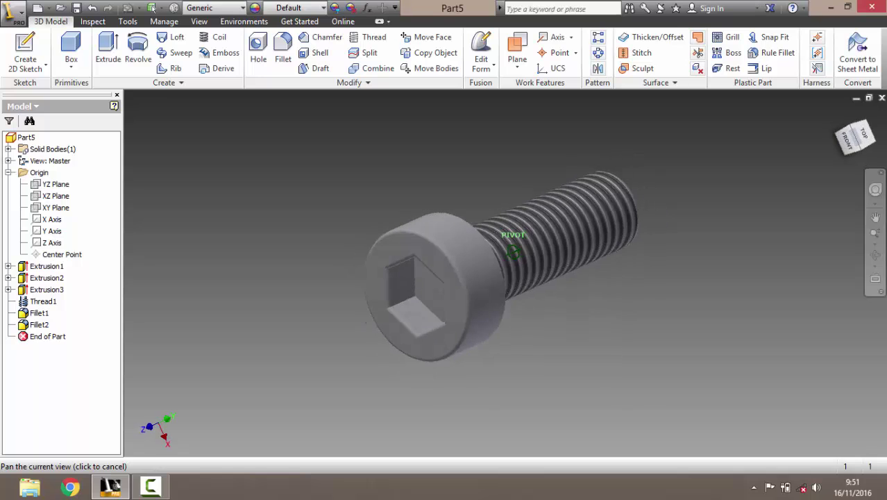
{"action": "middle_click_drag", "start_coordinate": [697, 208], "coordinate": [637, 256]}
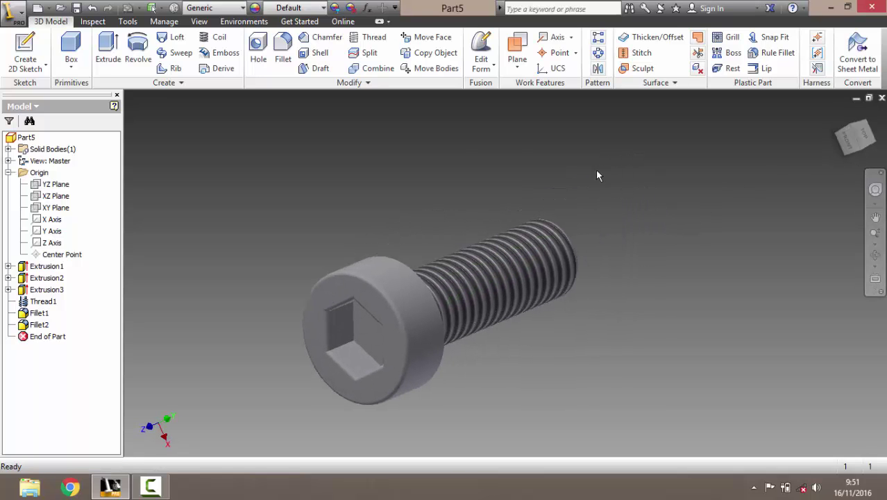
{"action": "left_click", "coordinate": [77, 7]}
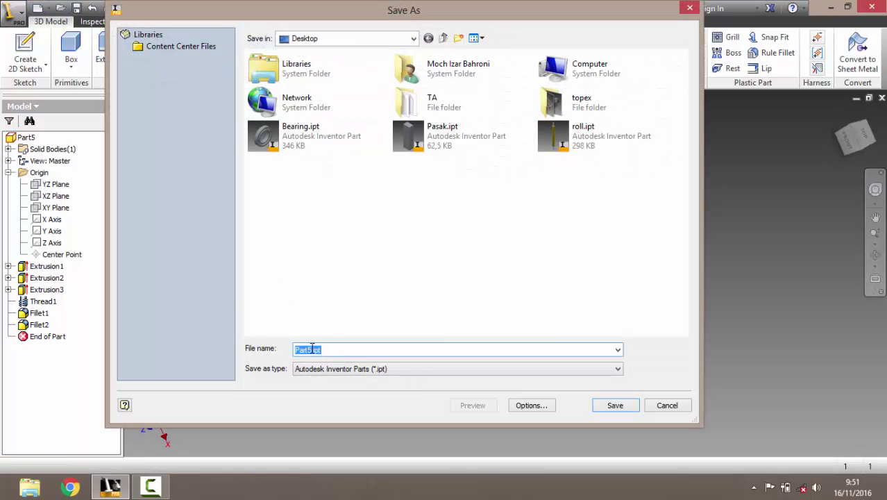
{"action": "left_click", "coordinate": [309, 349]}
{"action": "key", "text": "shift+Home"}
{"action": "type", "text": "ba"}
{"action": "left_click", "coordinate": [615, 405]}
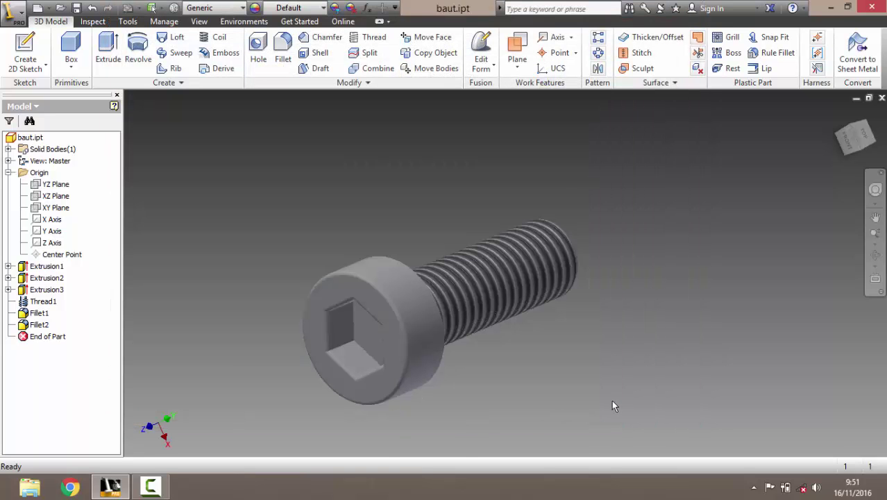